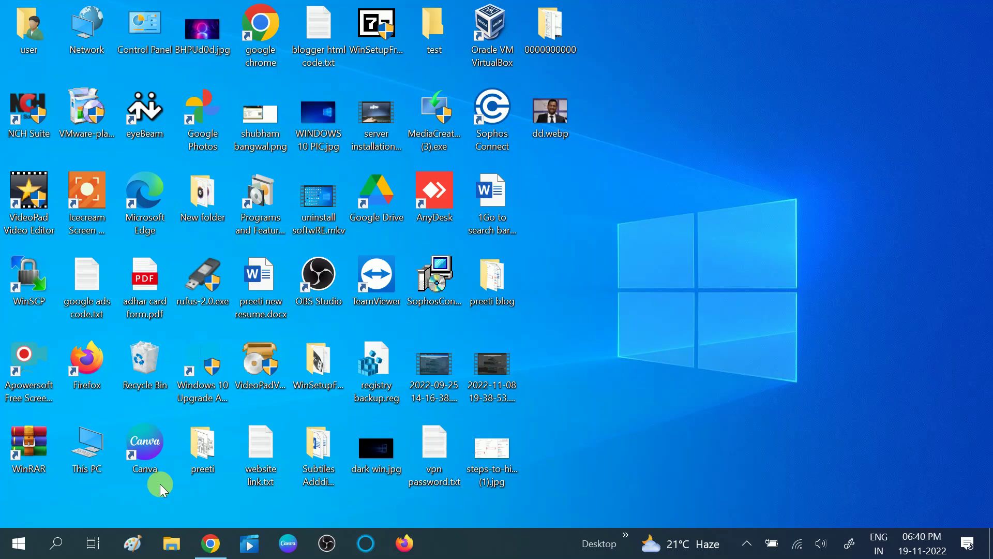
Go to Accounts > Sign-in options in Settings to check the Windows Hello Face status
left_click(19, 543)
left_click(25, 482)
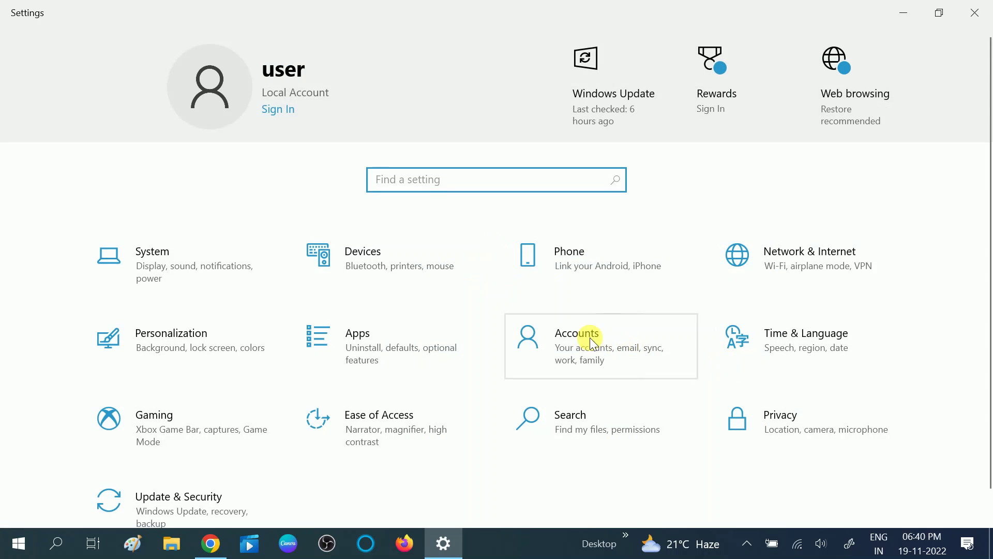
left_click(571, 362)
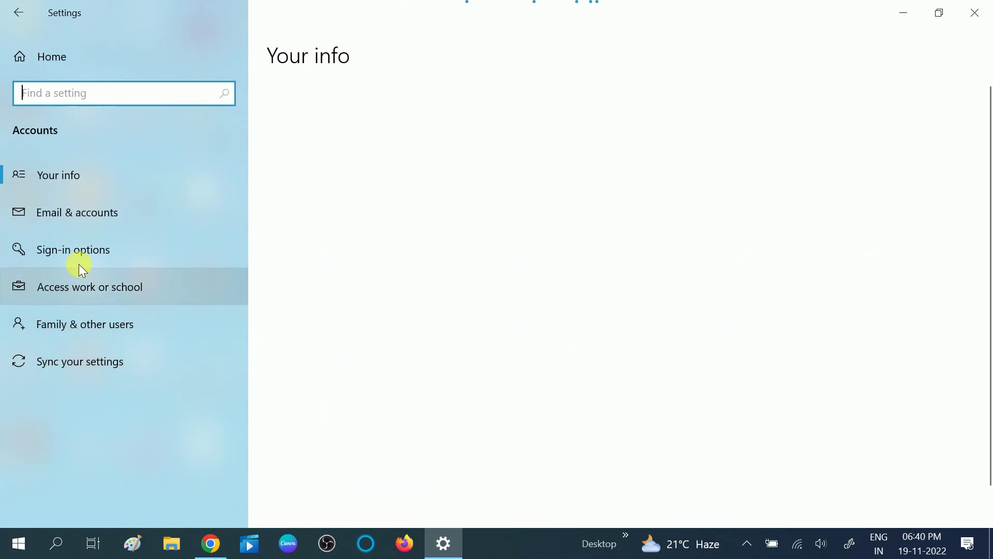
left_click(87, 258)
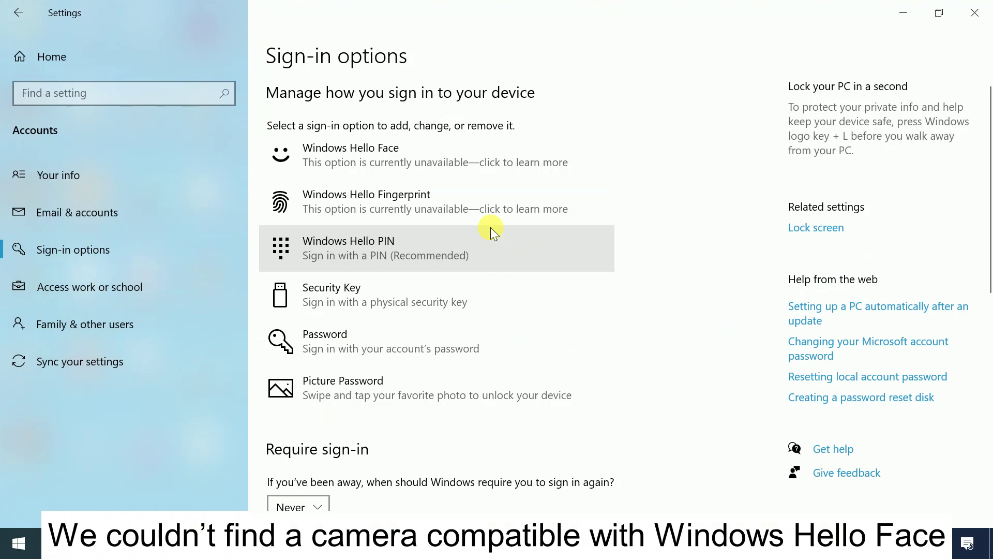
Read Windows Hello Face's 'no compatible camera found' message, then close Settings
left_click(396, 148)
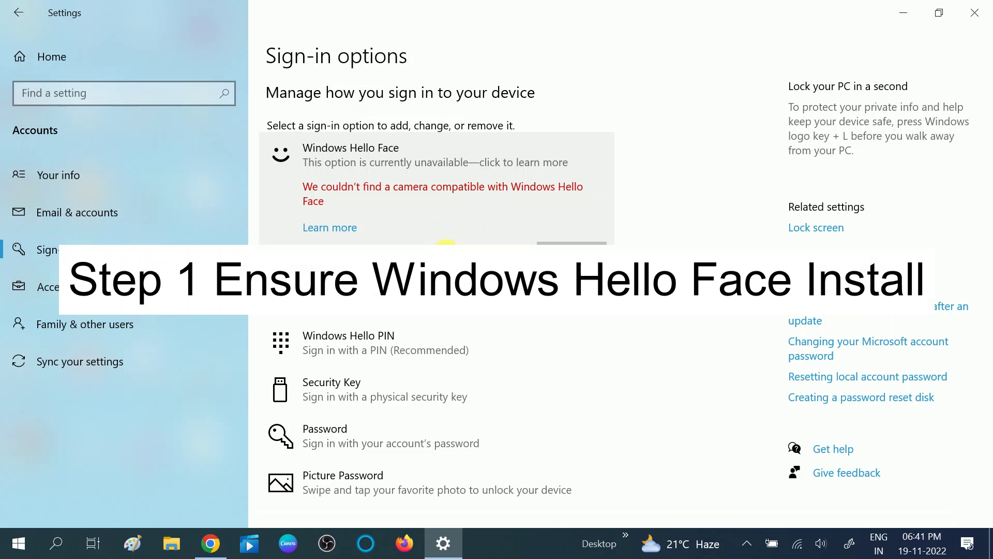
left_click(976, 12)
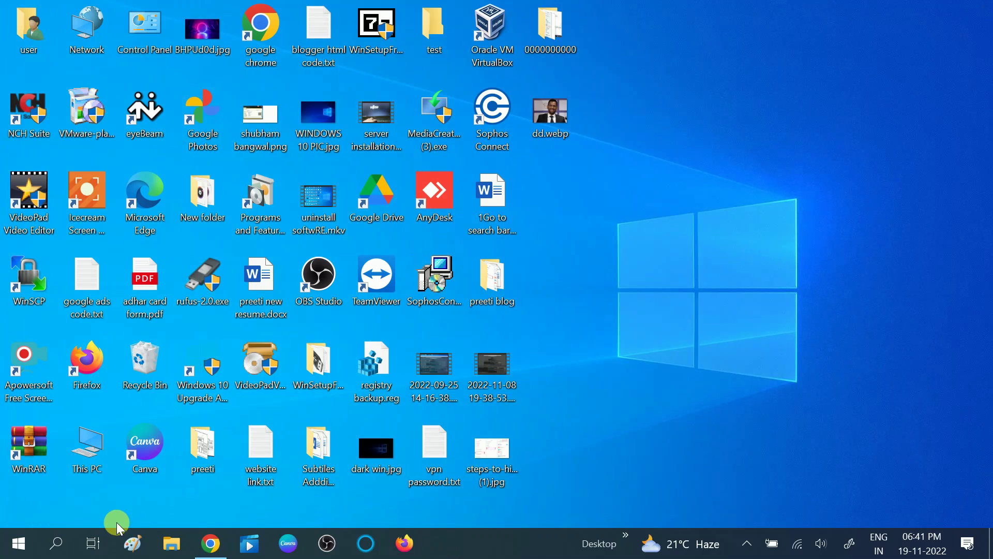
Relaunch Settings from Start and go to Apps > Apps & features
left_click(22, 546)
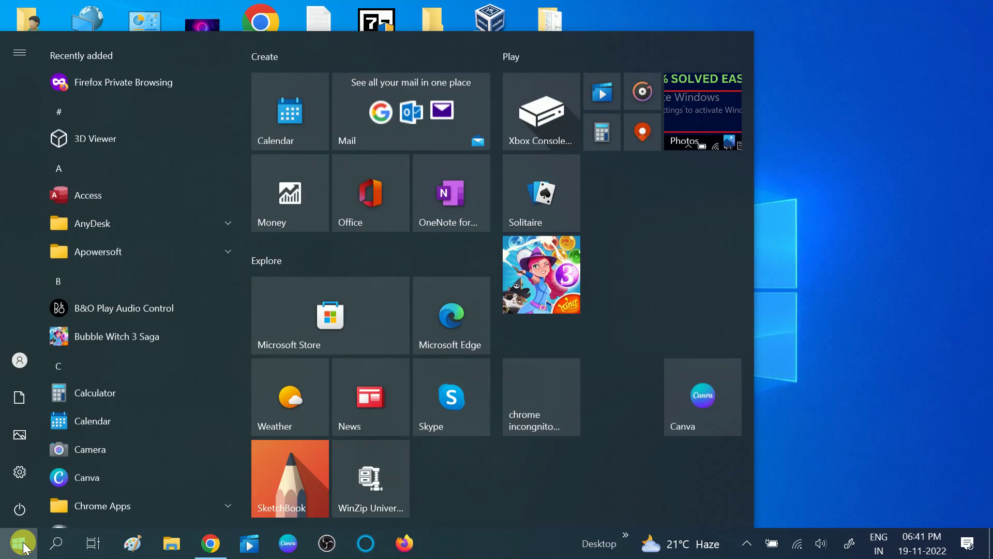
mouse_move(25, 481)
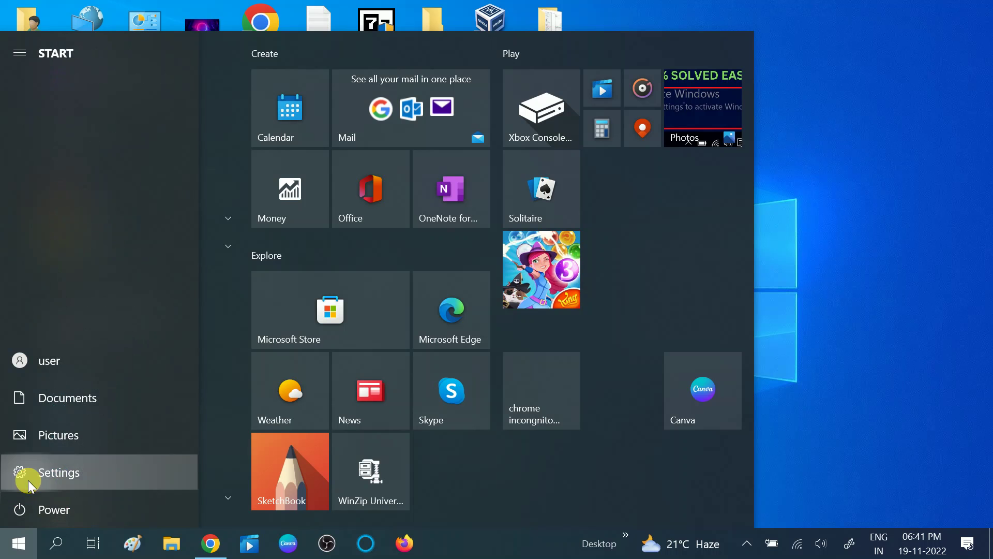
left_click(28, 480)
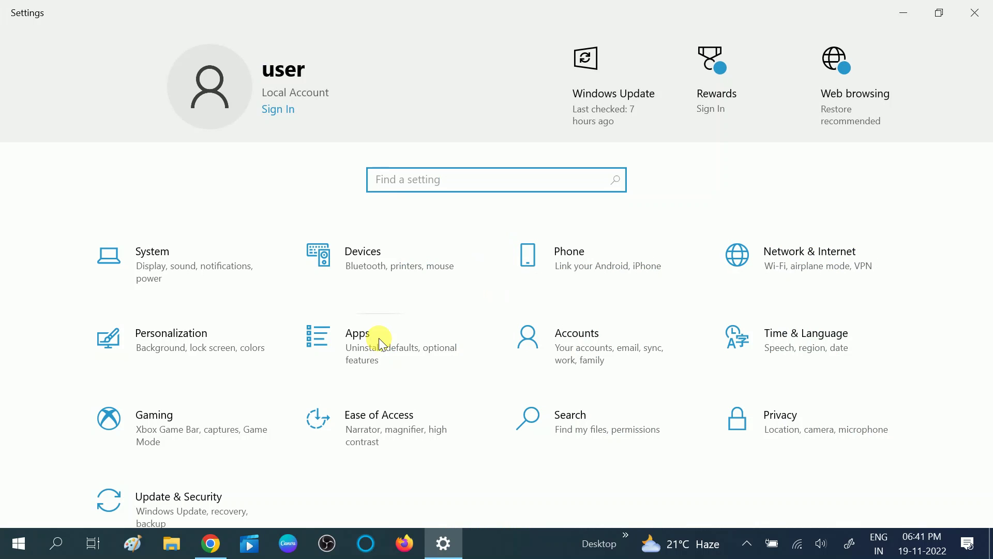
left_click(379, 348)
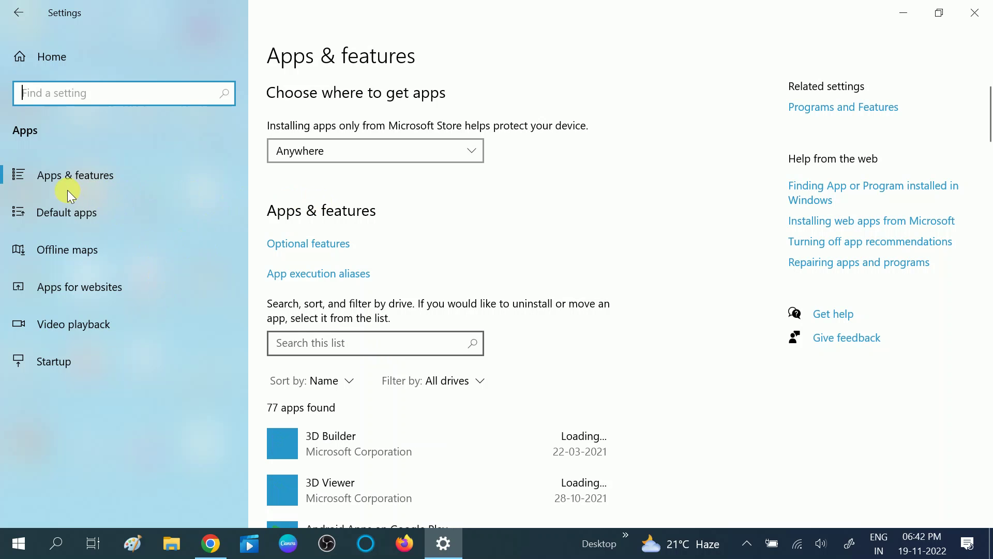
left_click(87, 181)
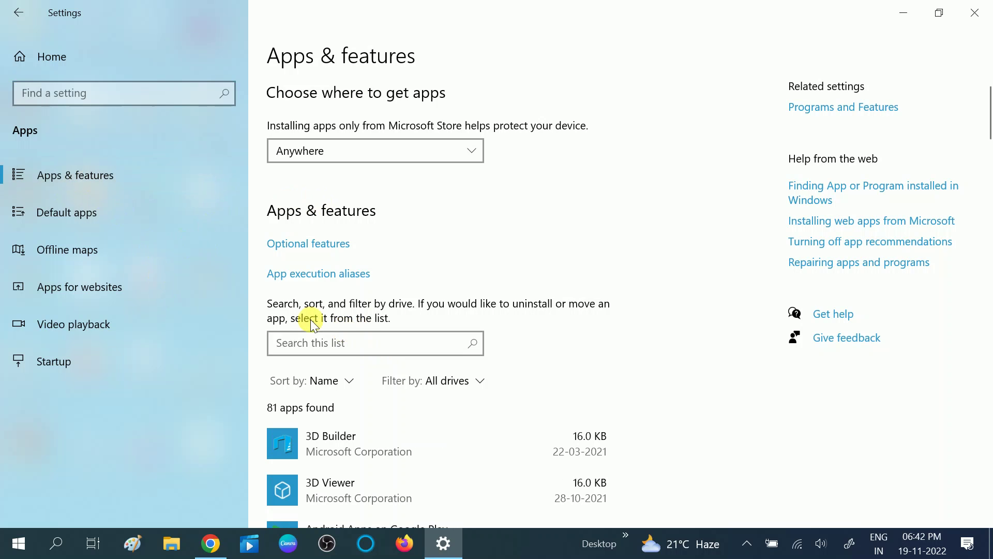
Filter installed optional features by 'windows hello', then bring up Add a feature
left_click(316, 246)
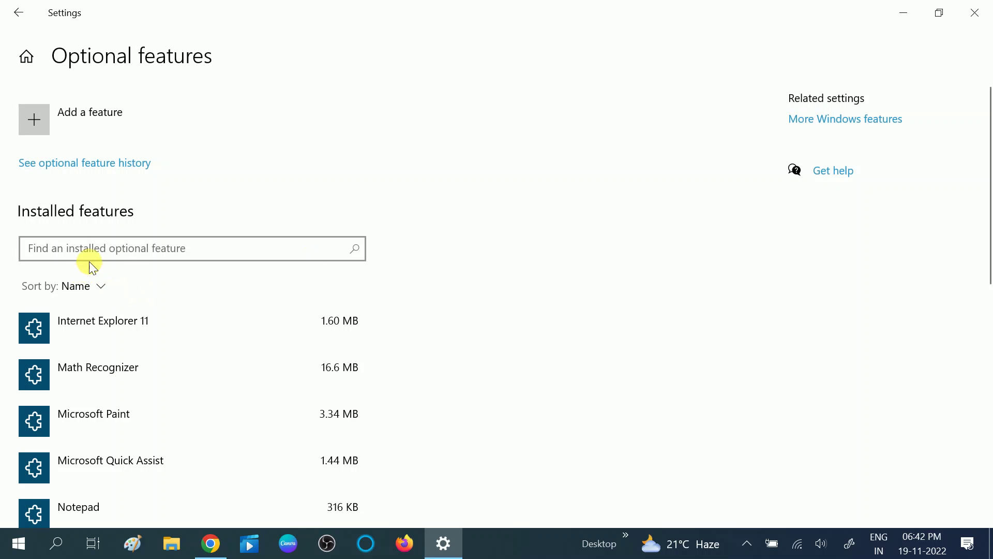
left_click(101, 252)
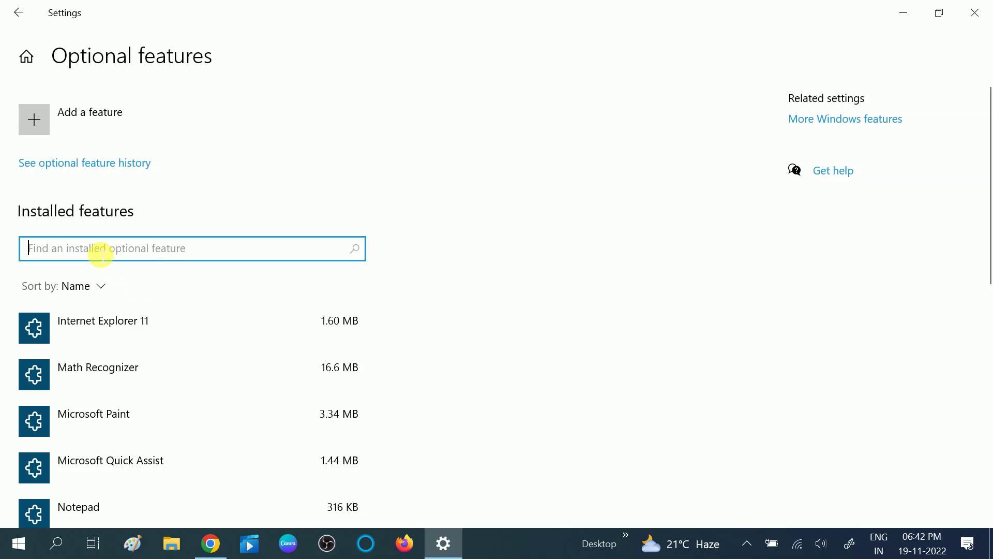
type("windows ")
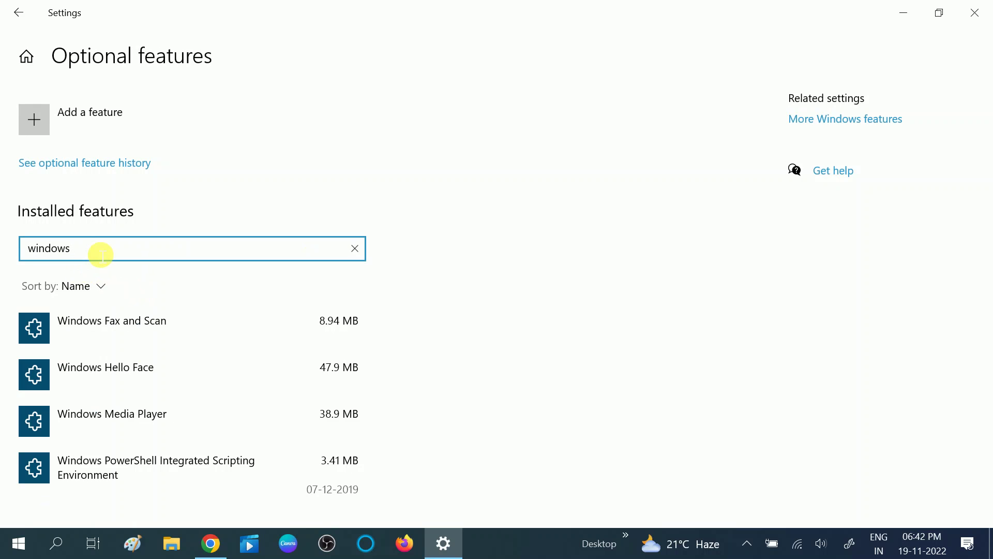
type("hello")
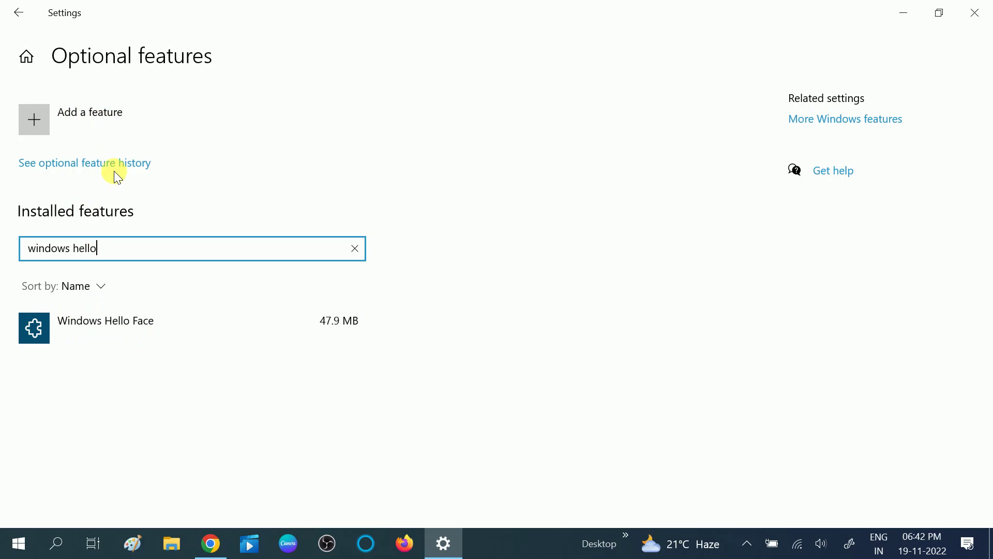
left_click(101, 119)
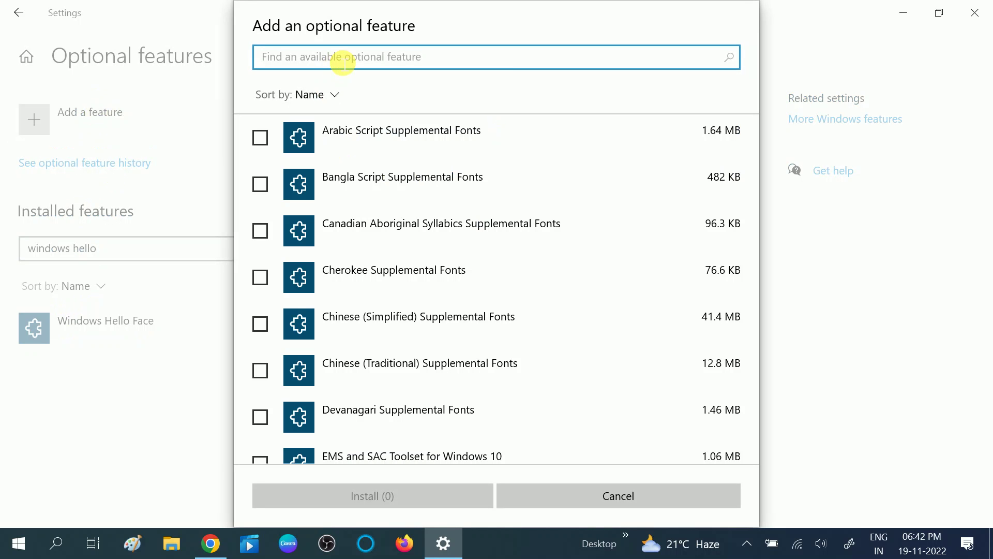
Search addable features for 'windows', tick EMS and SAC Toolset, then cancel the dialog
type("windows hello")
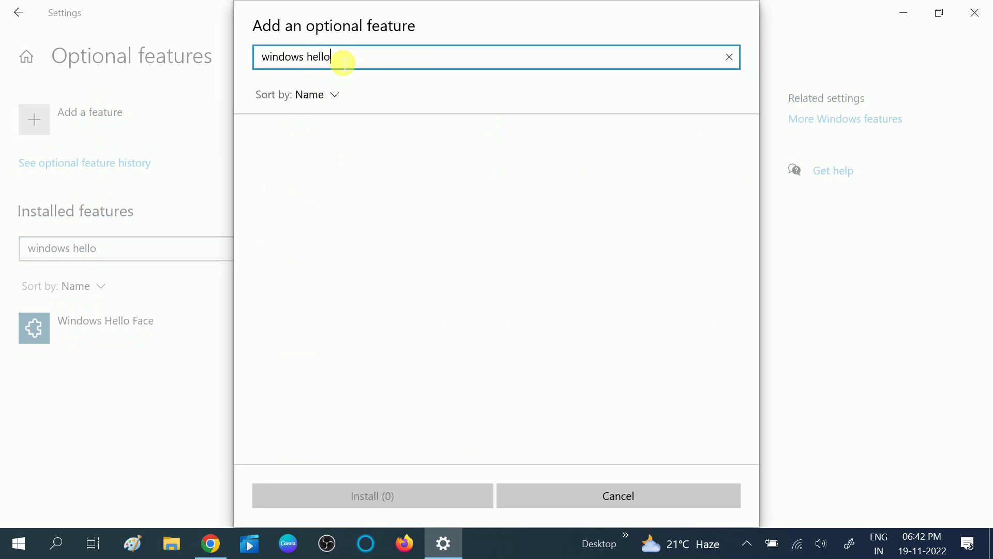
type(" fa")
key("BackSpace")
key("BackSpace")
key("BackSpace")
key("BackSpace")
key("BackSpace")
key("BackSpace")
key("BackSpace")
key("BackSpace")
key("BackSpace")
key("BackSpace")
key("BackSpace")
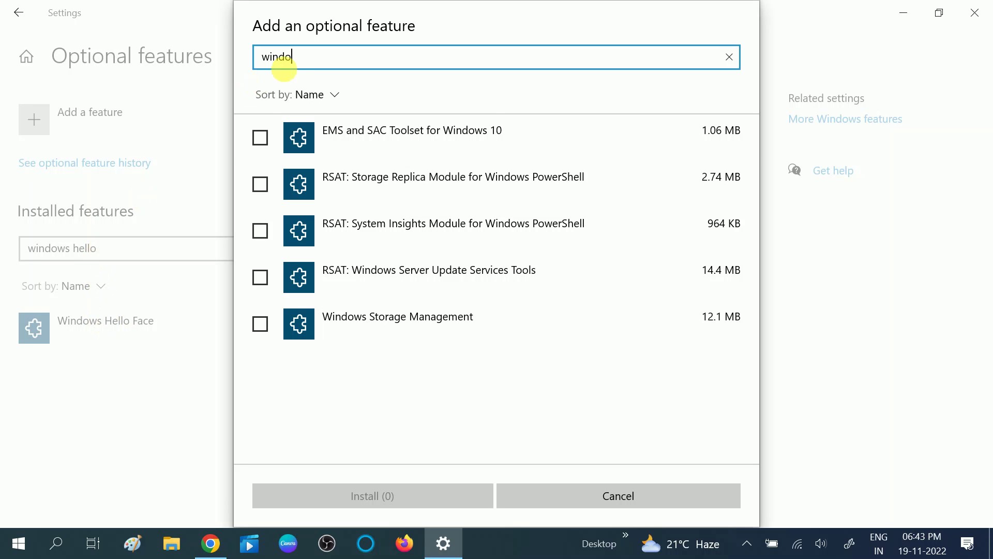
left_click(260, 138)
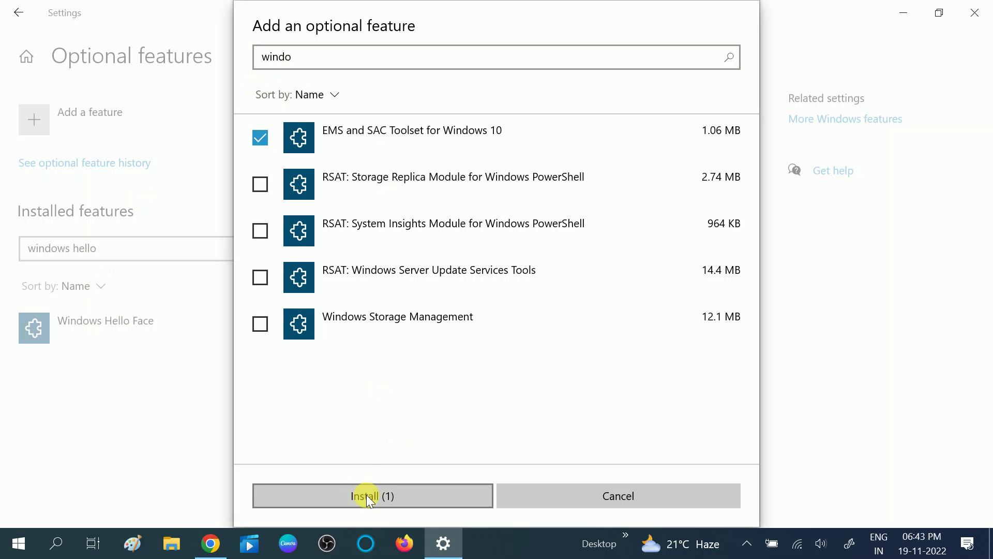
left_click(637, 493)
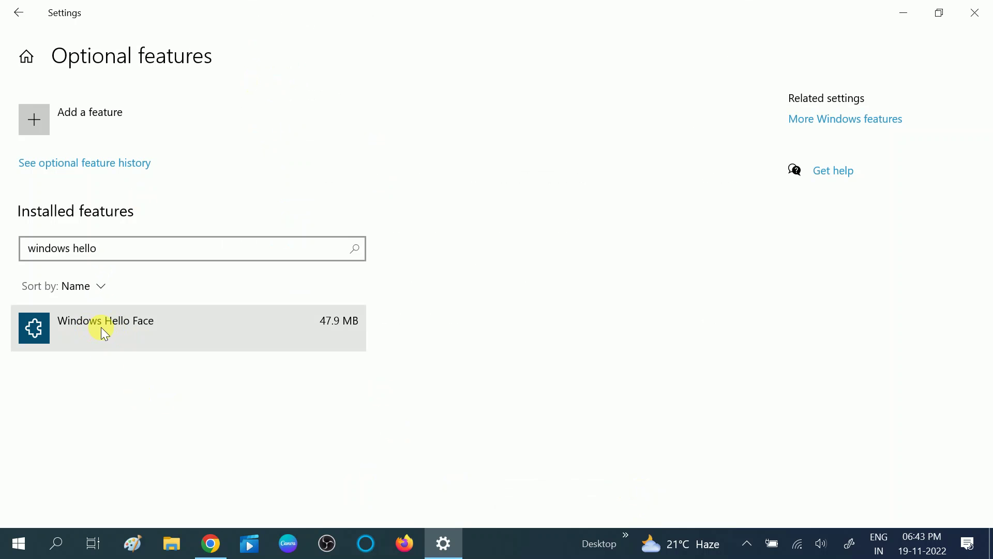
Uninstall the Windows Hello Face feature, then return to the full Optional features list
left_click(125, 324)
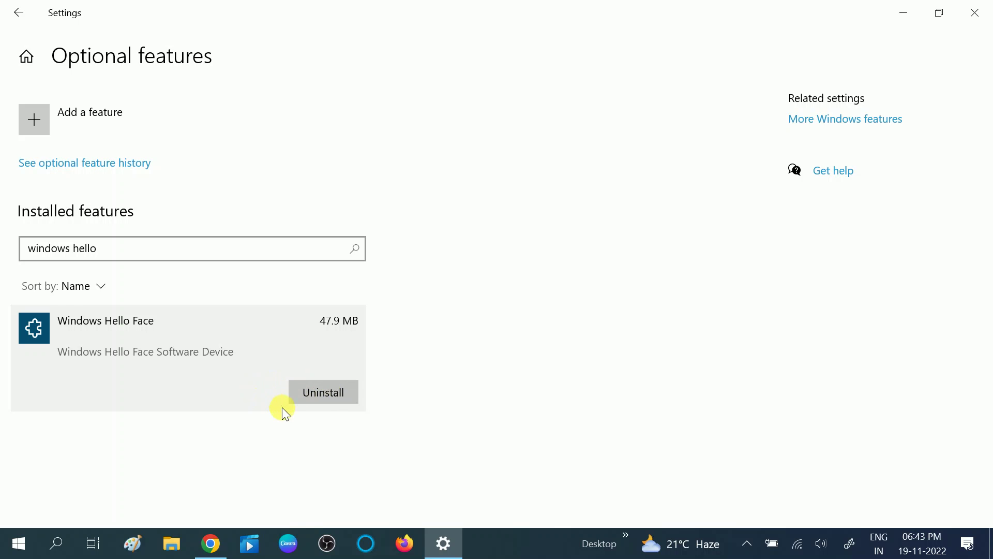
left_click(324, 394)
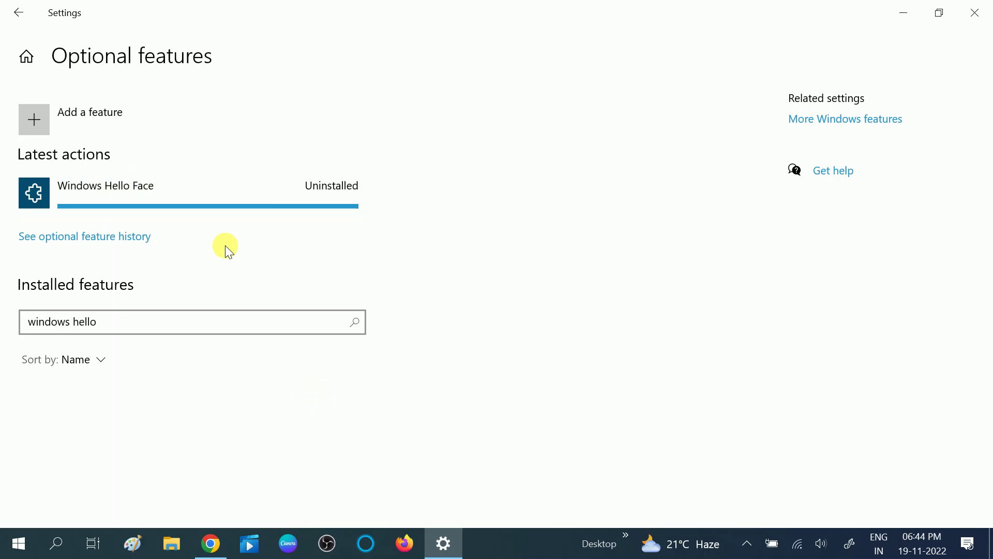
left_click(20, 18)
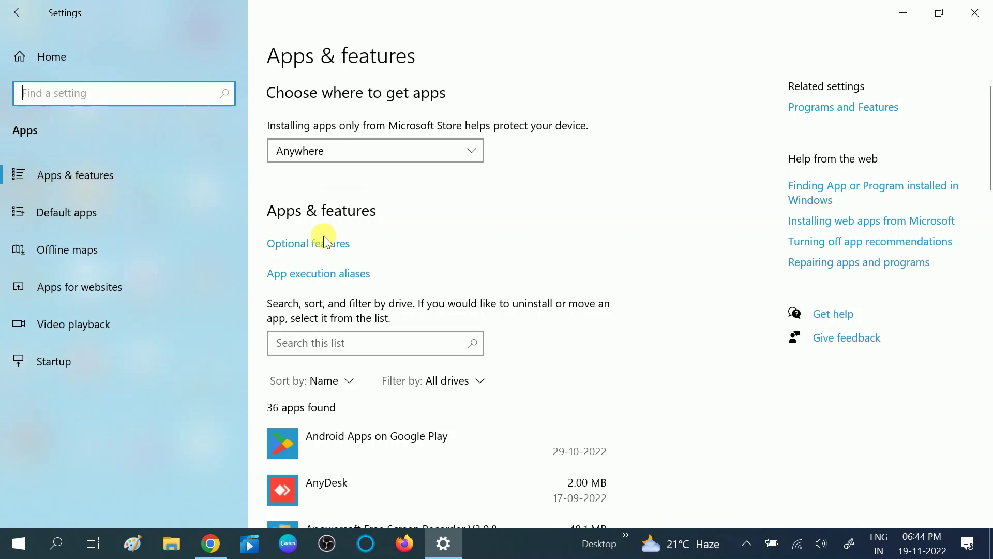
left_click(322, 239)
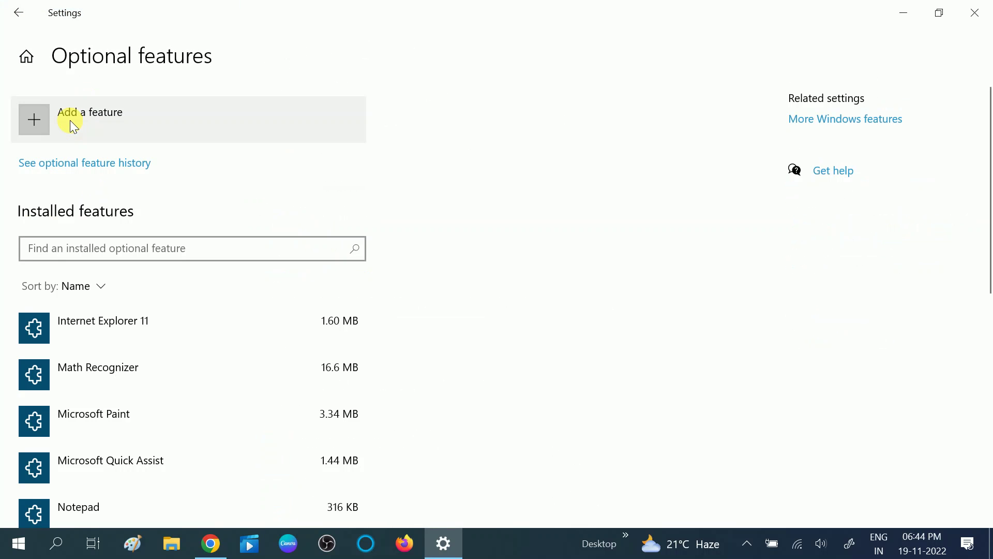
Search addable features for 'windows', tick Windows Hello Face and install it
left_click(86, 117)
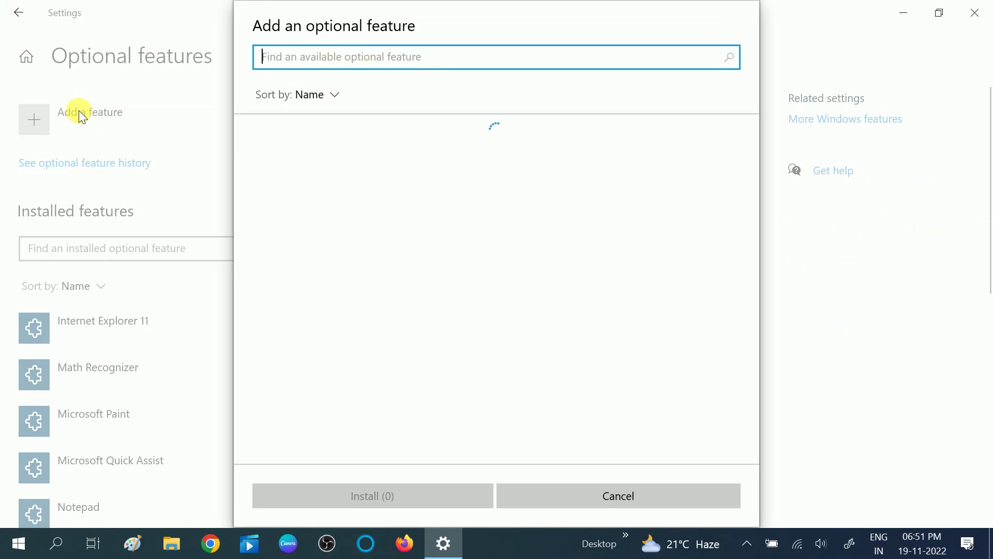
type("wi")
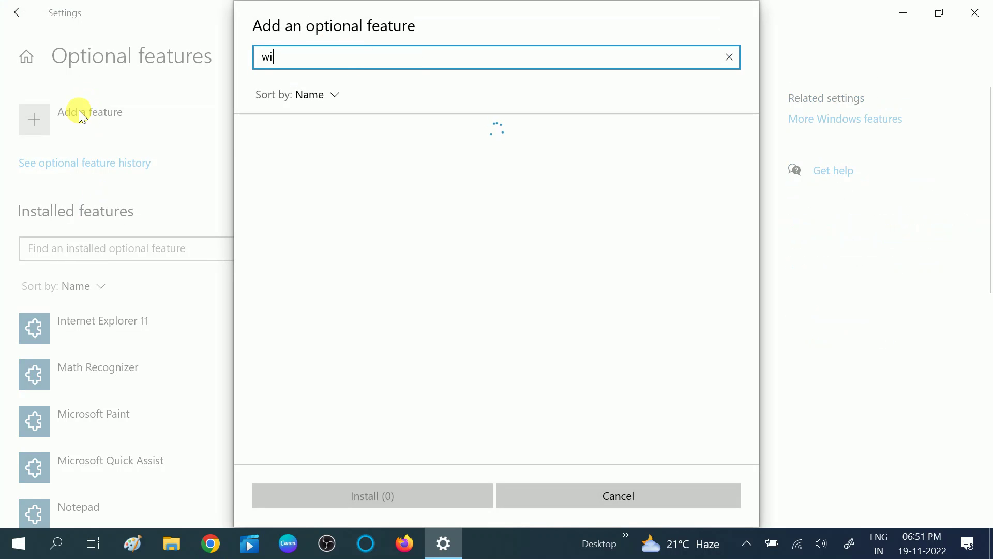
type("ndows")
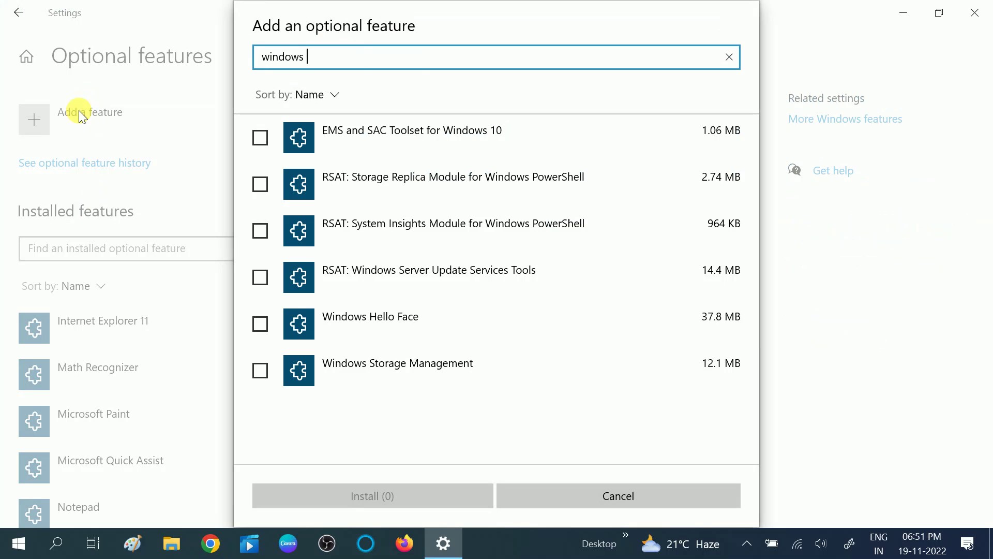
left_click(262, 325)
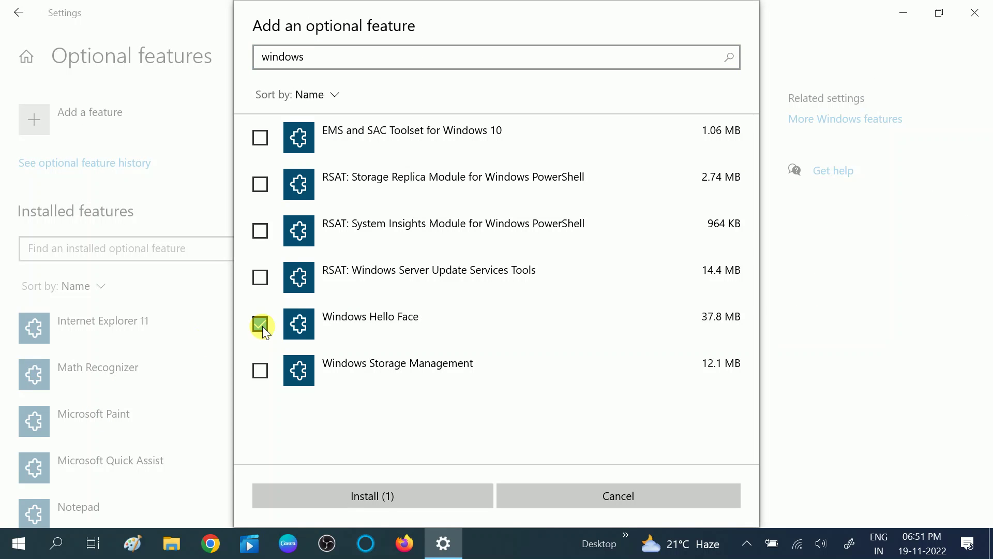
left_click(412, 499)
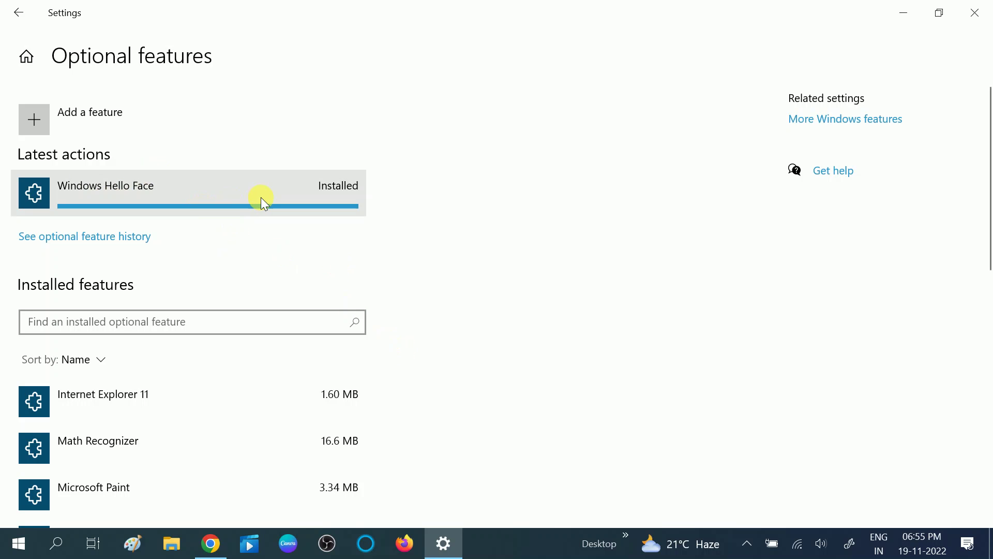
Close Settings and launch the Services console by searching 'servi' in Windows search
left_click(974, 16)
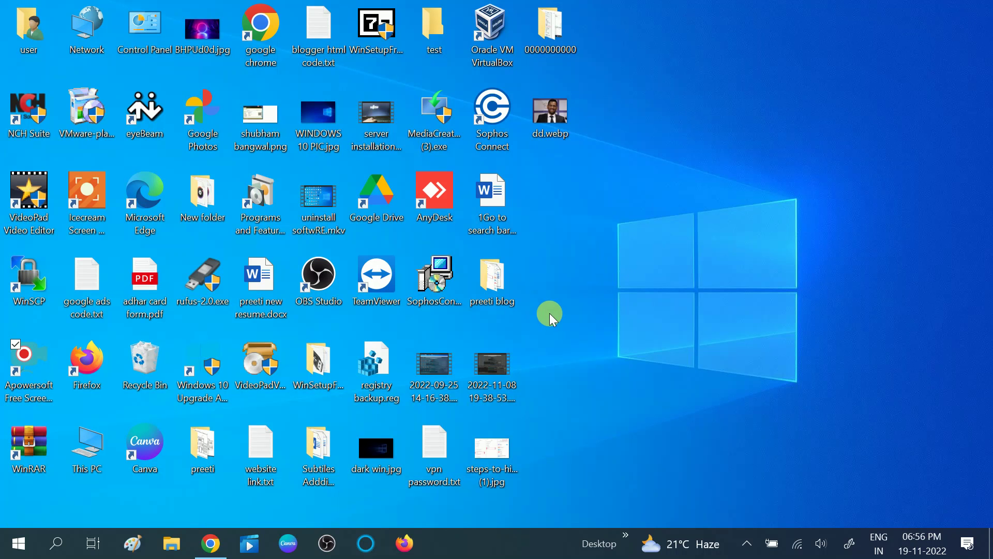
left_click(47, 552)
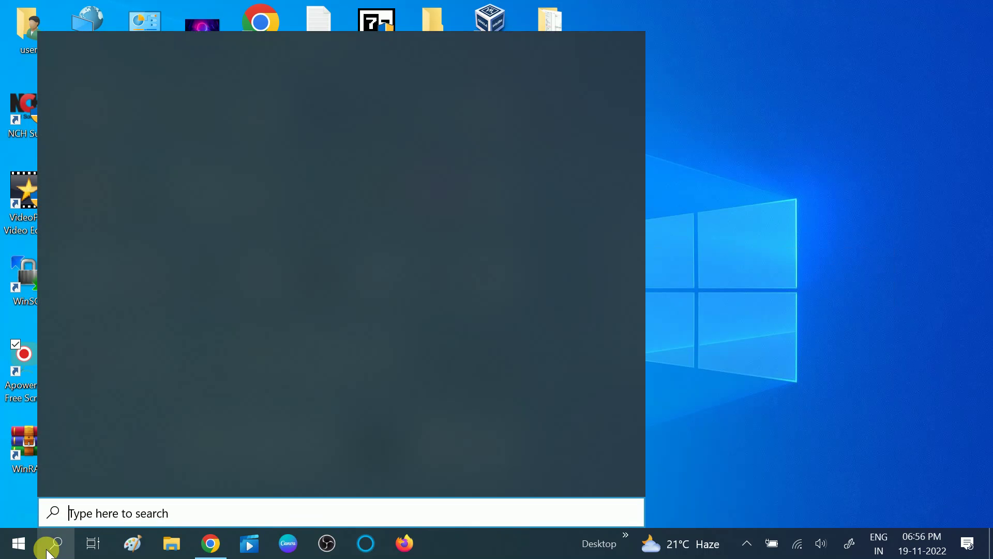
type("servi")
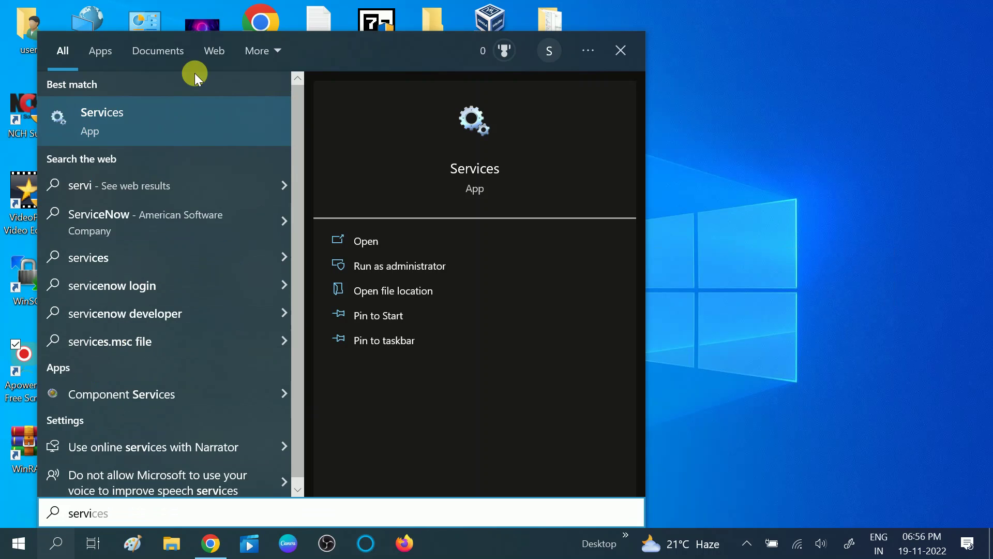
left_click(166, 123)
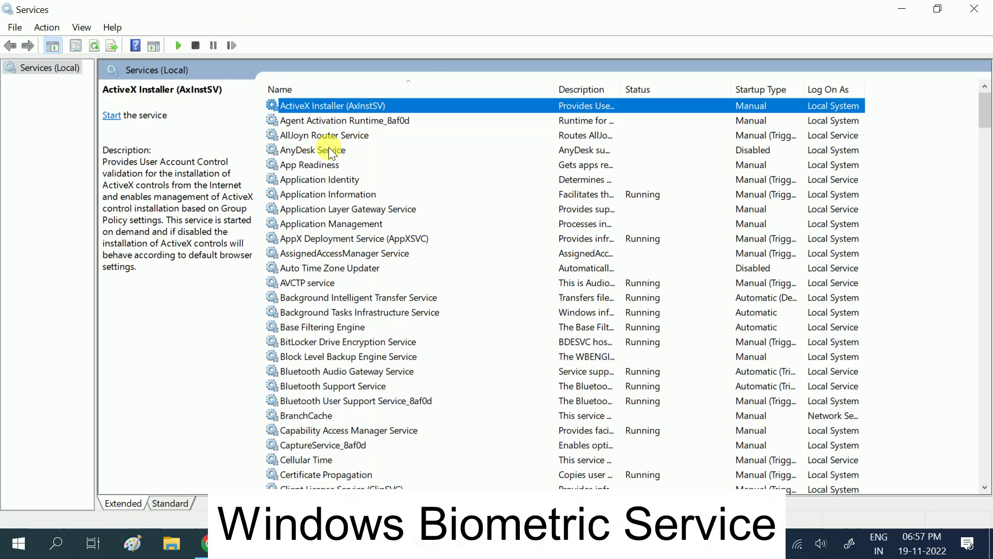
Set Windows Biometric Service's startup type to Automatic in its Properties and apply it
key("w")
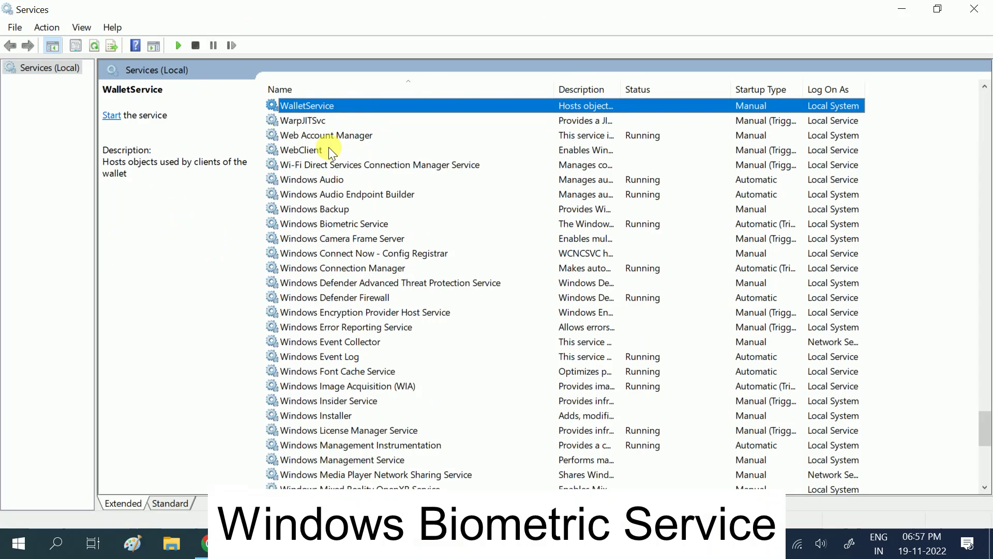
key("Down")
key("Down")
key("Down")
key("Down")
key("Down")
key("Down")
key("Down")
key("Down")
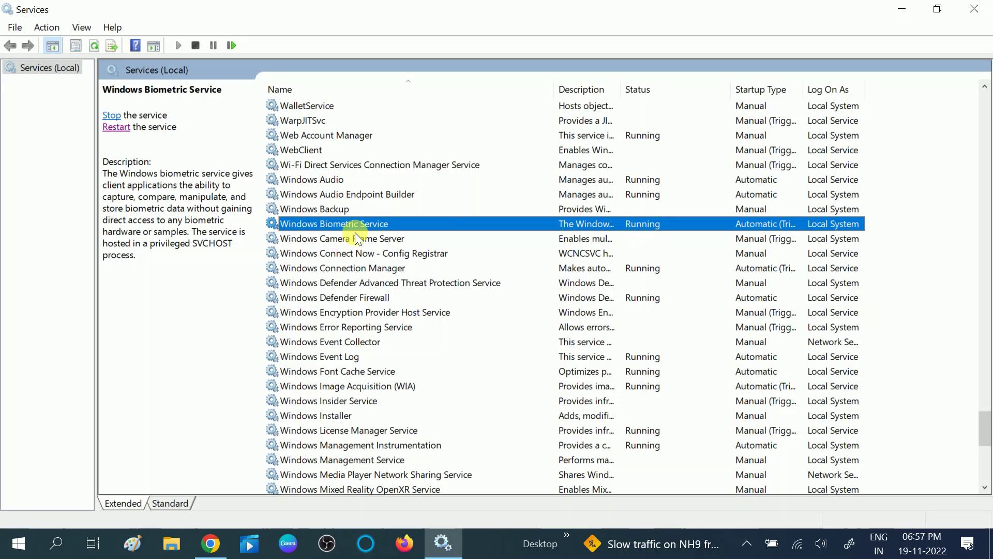
right_click(343, 224)
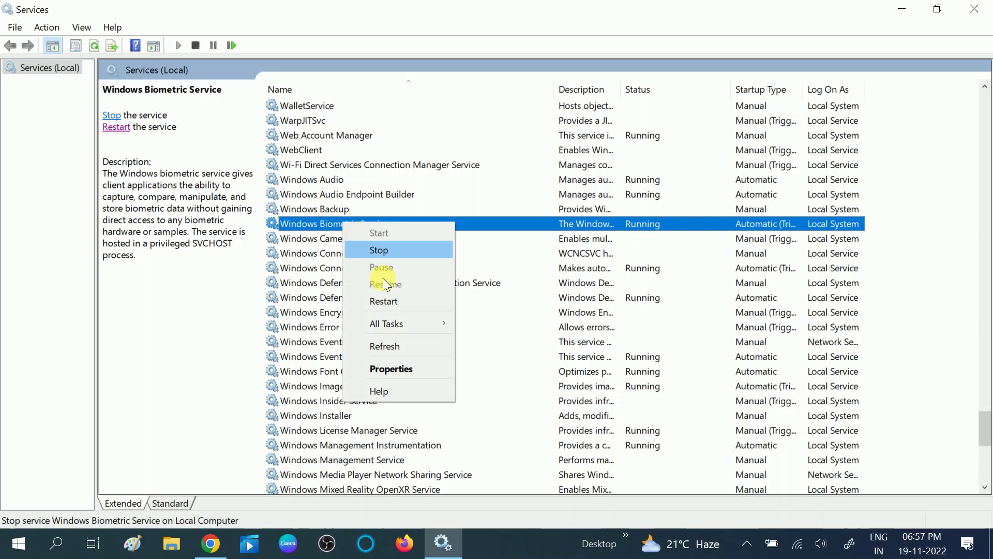
left_click(399, 367)
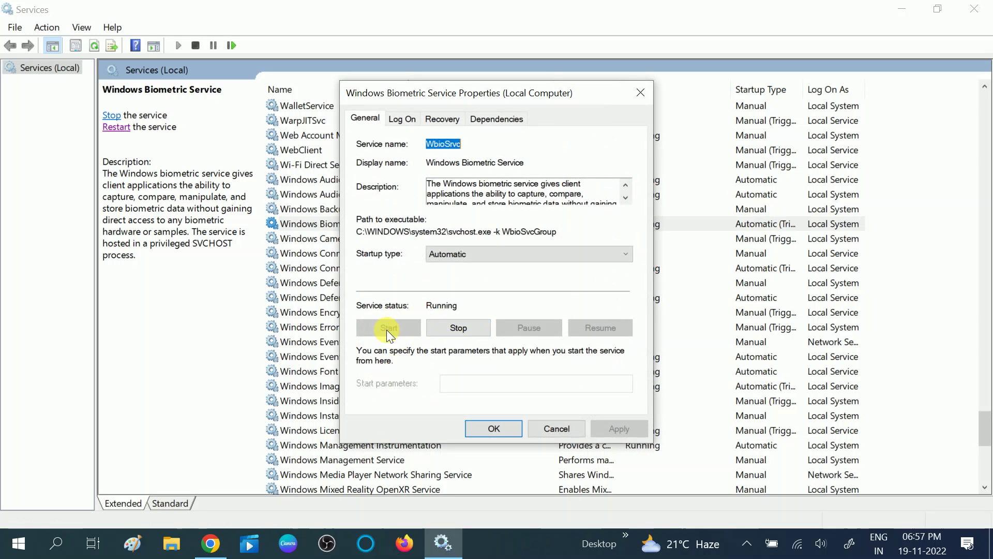
left_click(473, 254)
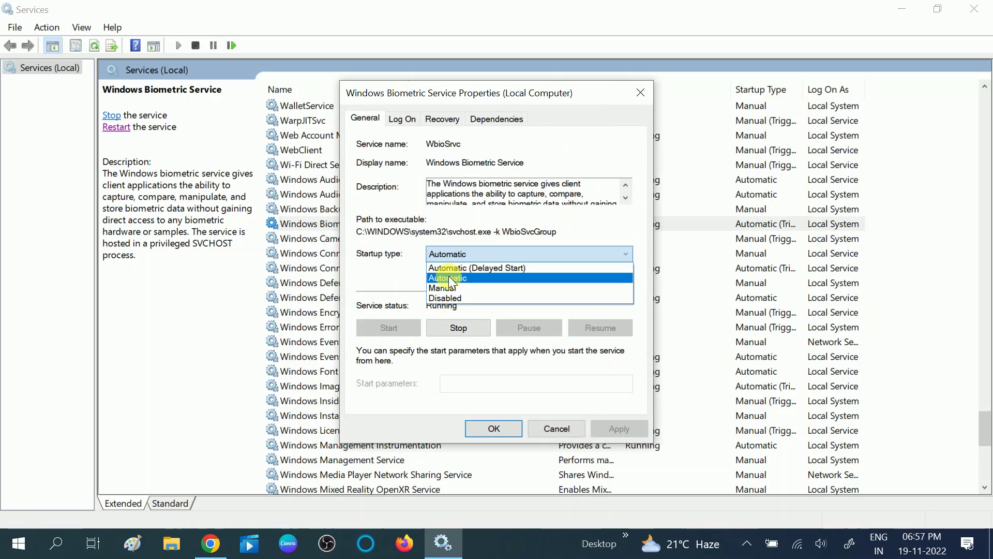
left_click(448, 278)
left_click(620, 428)
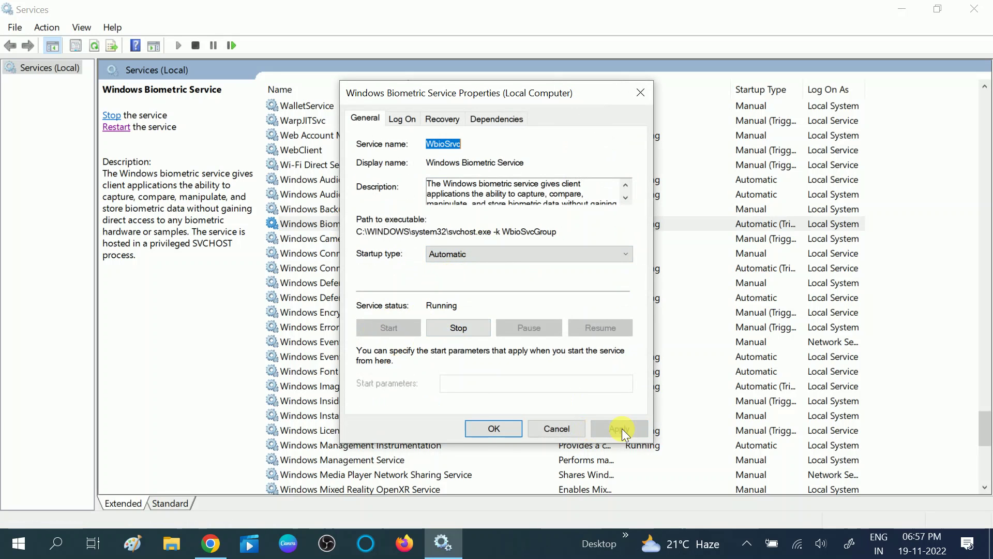
left_click(492, 430)
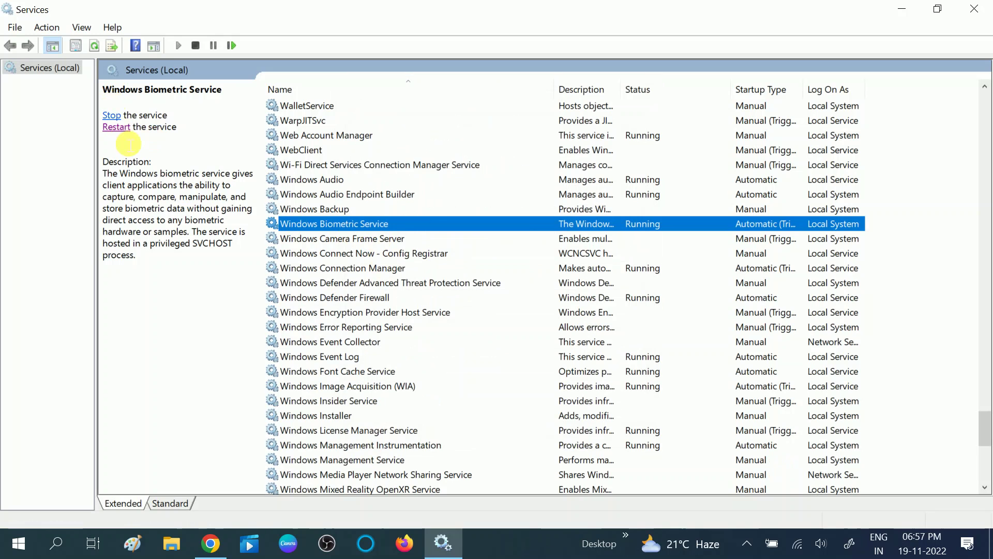
Restart Windows Biometric Service and compare its status with Windows Camera Frame Server
left_click(114, 128)
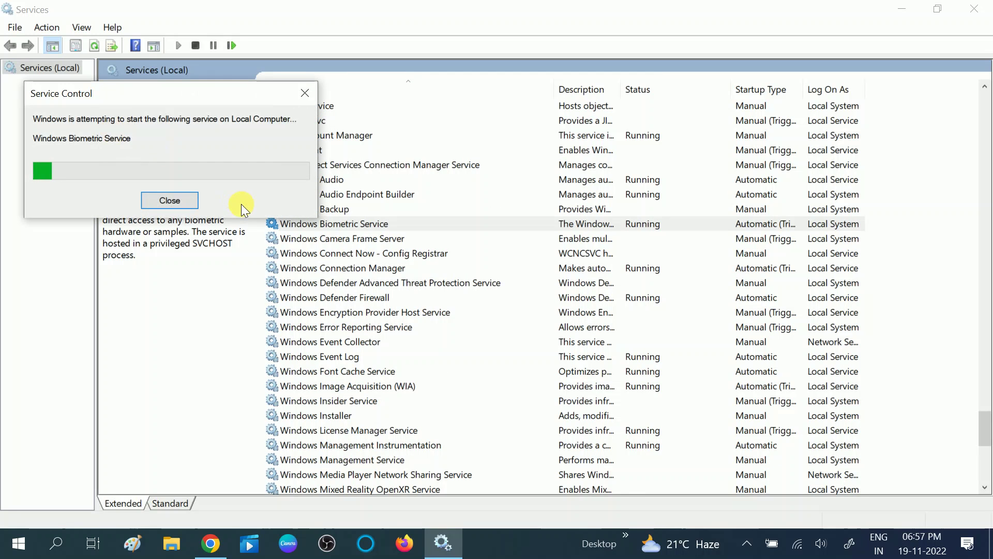
left_click(348, 237)
left_click(347, 229)
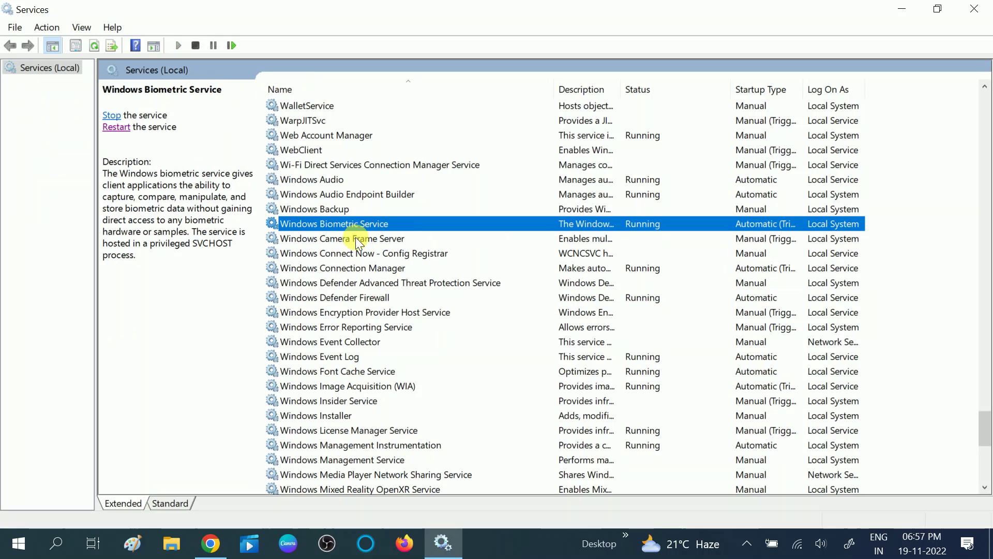
left_click(355, 238)
left_click(356, 224)
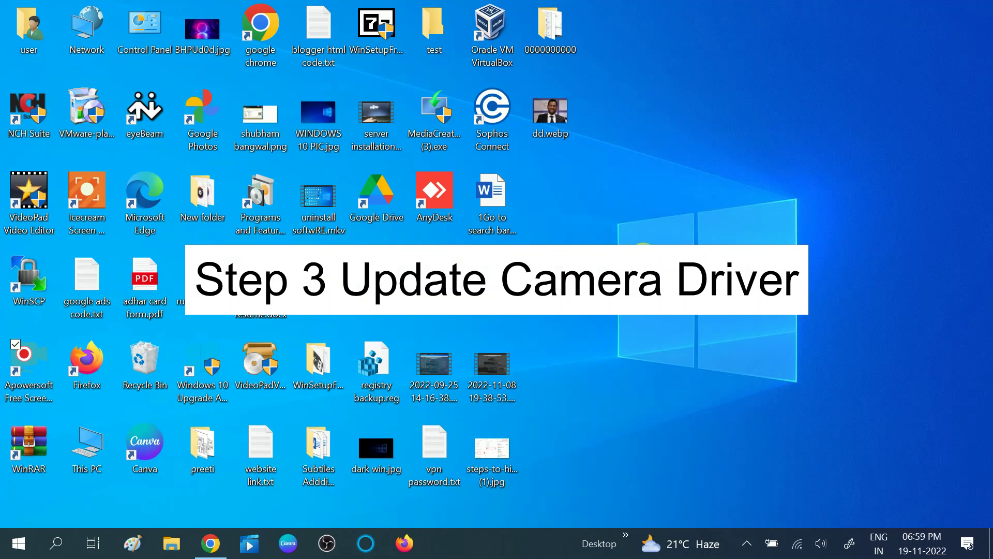
Open Device Manager and search automatically for a newer Windows Hello Face Software Device driver
left_click(58, 547)
type("devi")
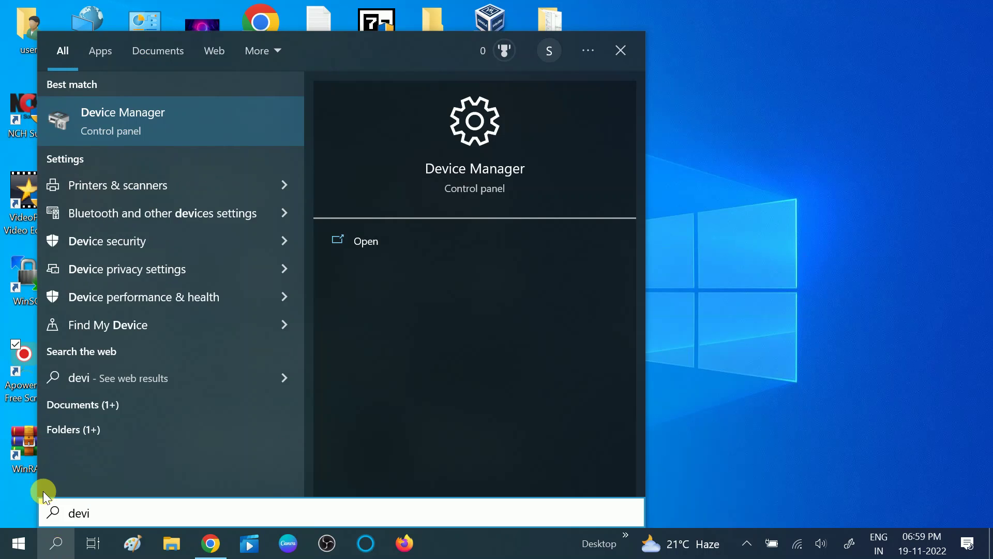
left_click(164, 124)
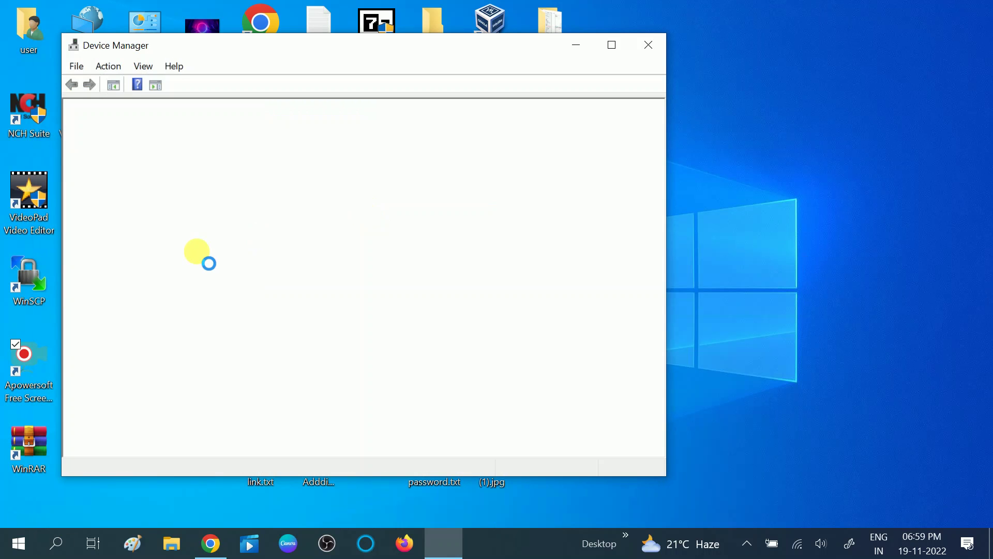
left_click_drag(321, 48, 463, 77)
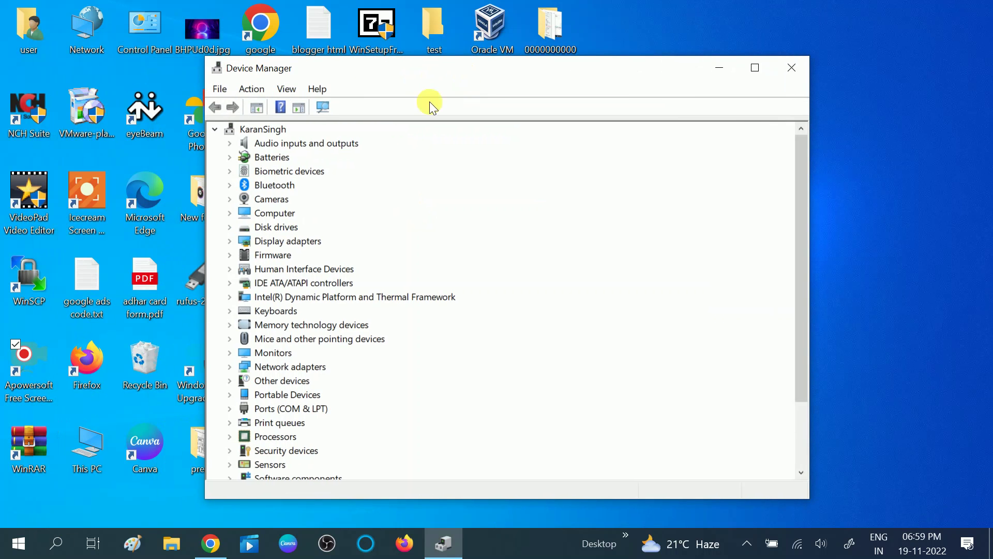
left_click(230, 172)
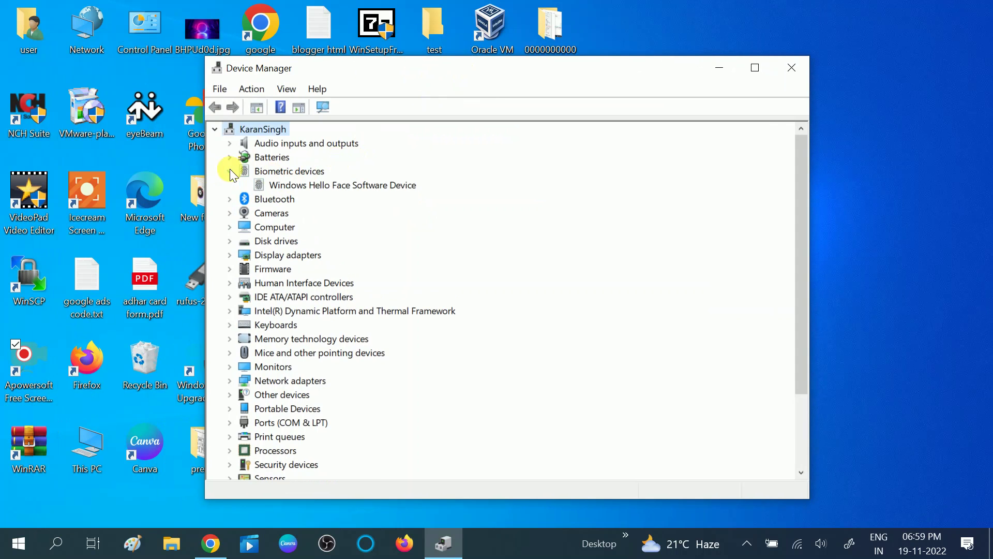
left_click(299, 186)
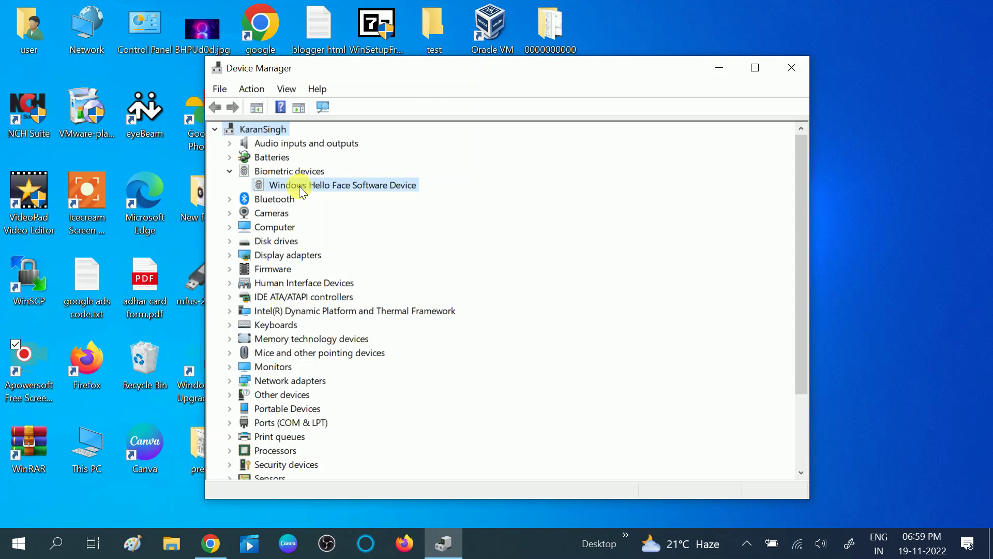
right_click(299, 185)
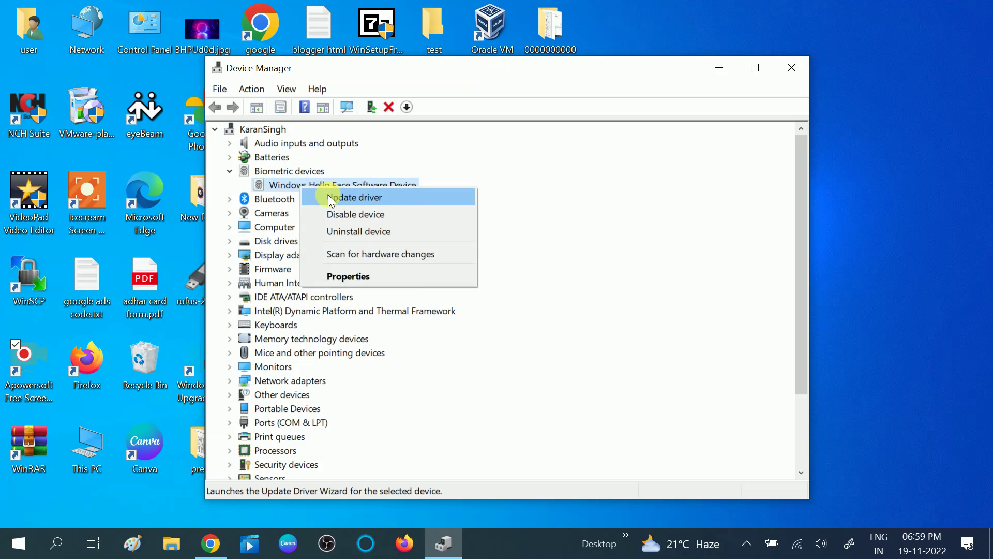
left_click(328, 195)
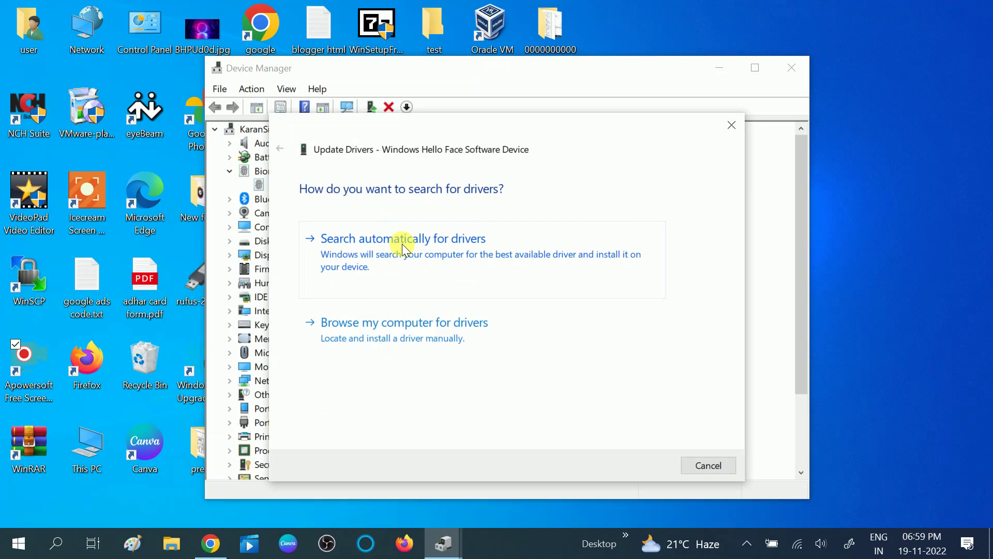
left_click(401, 238)
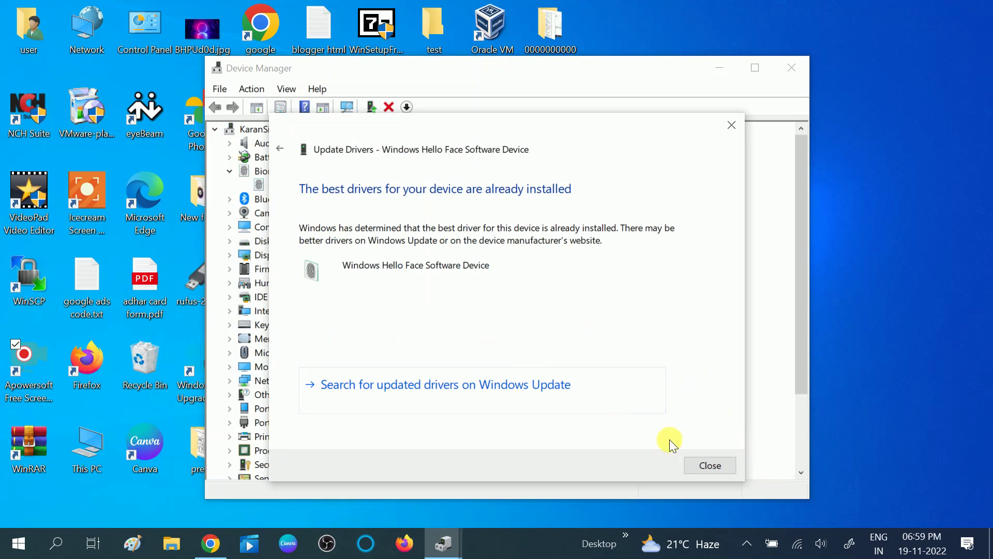
left_click(700, 465)
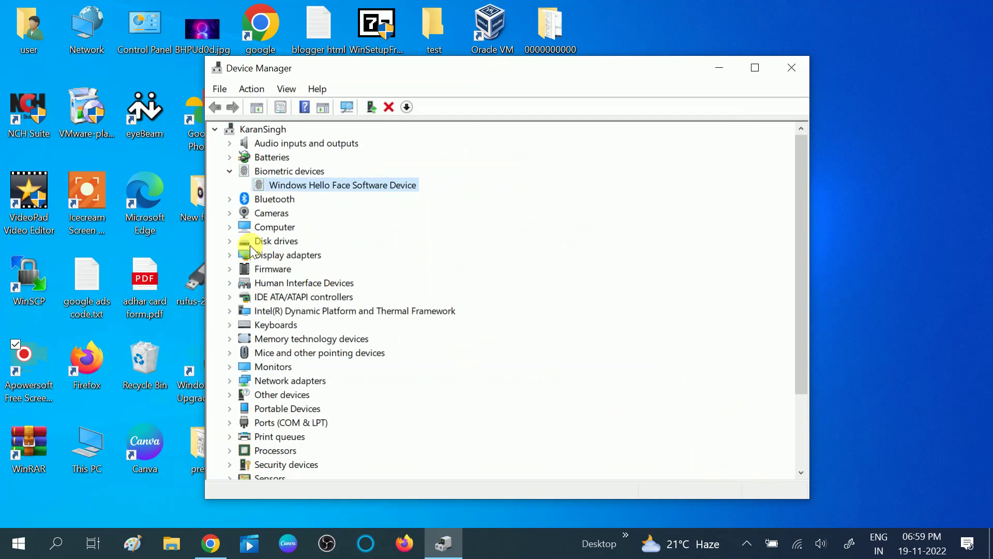
Search automatically for an HP Wide Vision HD camera driver, then close Device Manager
left_click(230, 214)
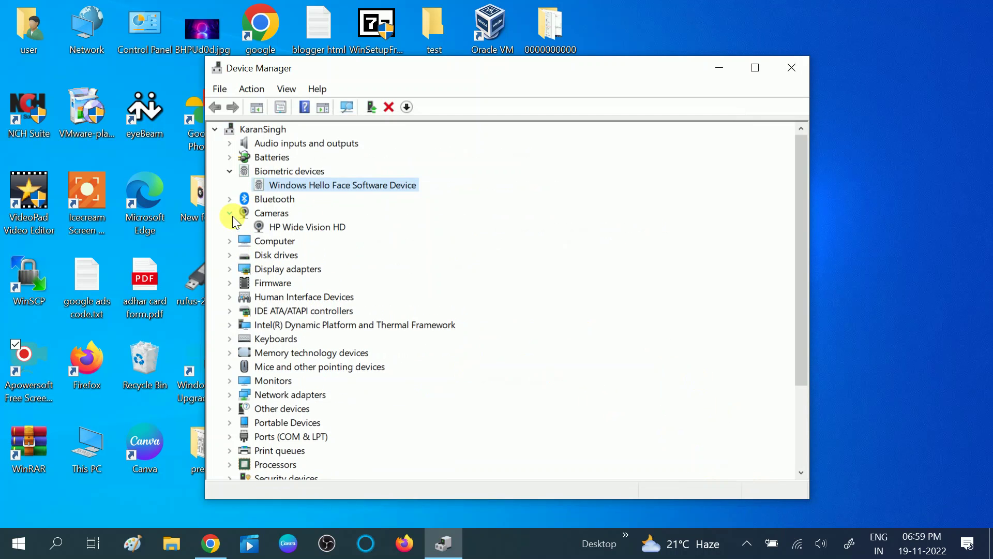
left_click(297, 231)
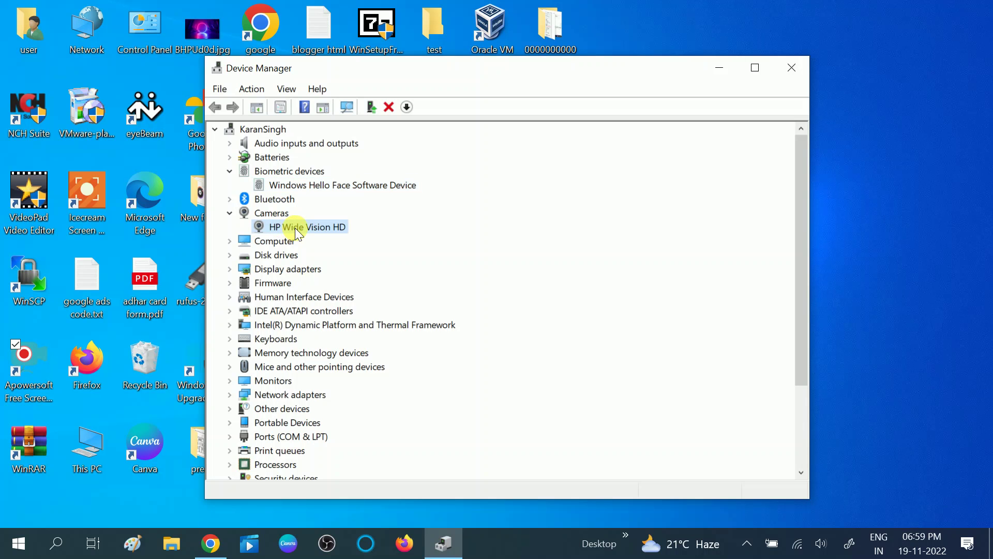
right_click(295, 228)
left_click(327, 238)
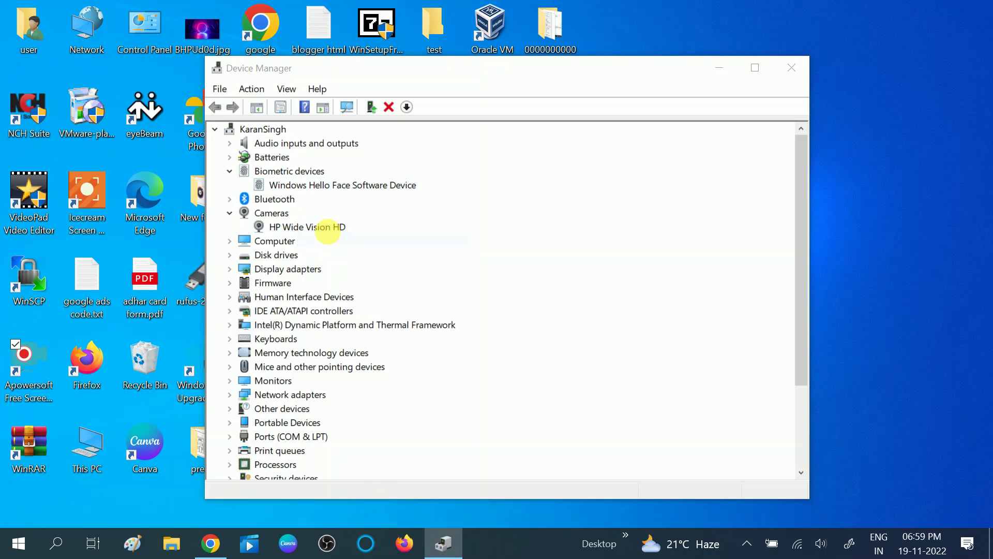
left_click(406, 266)
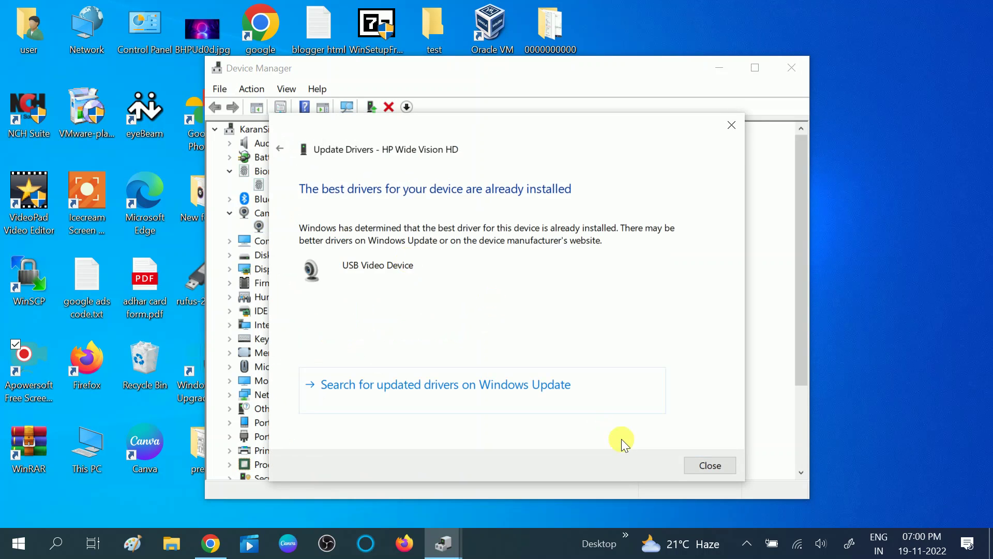
left_click(695, 465)
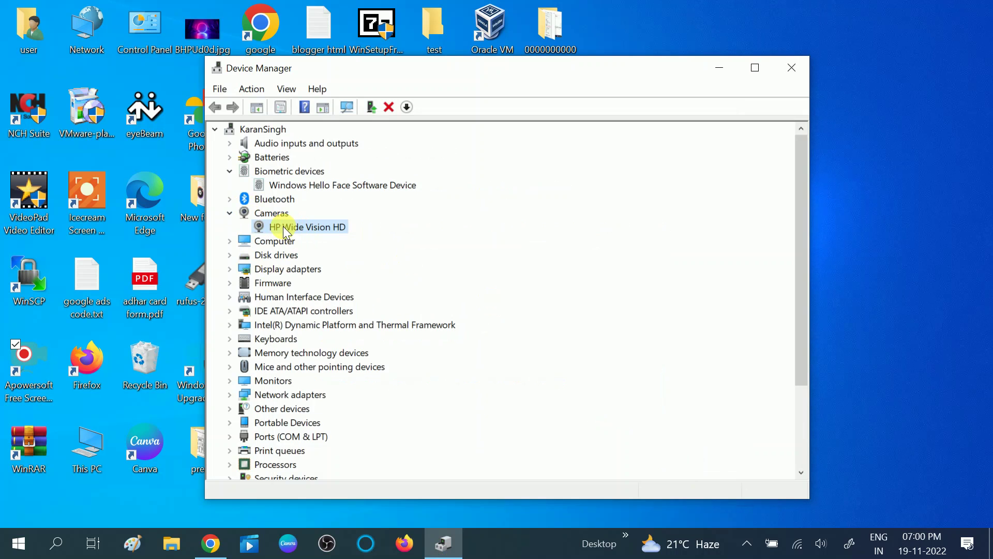
left_click(230, 212)
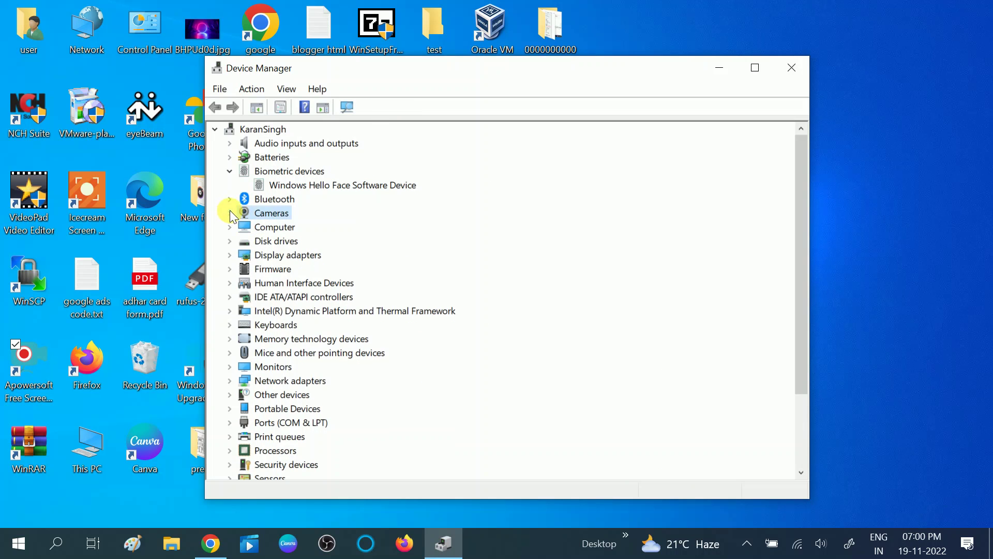
left_click(230, 171)
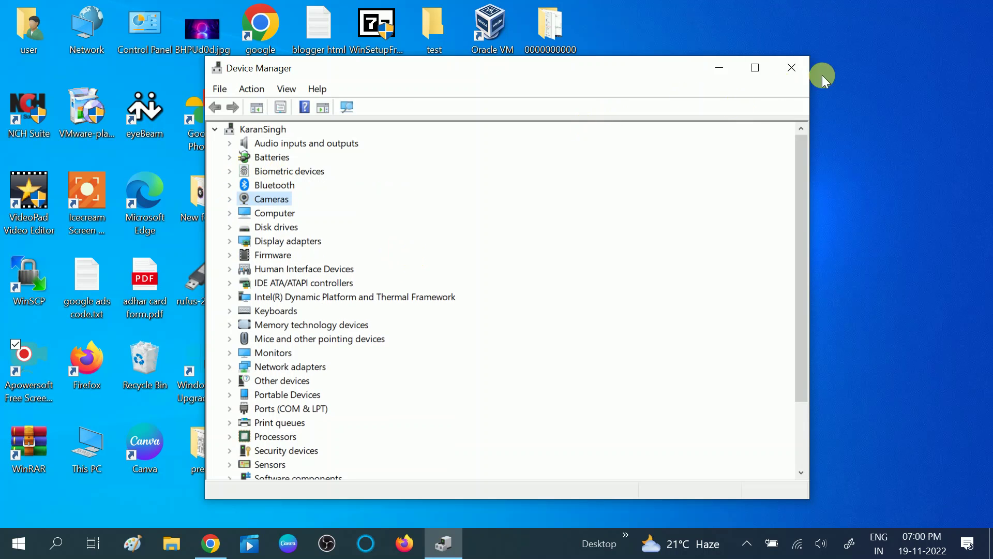
left_click(792, 69)
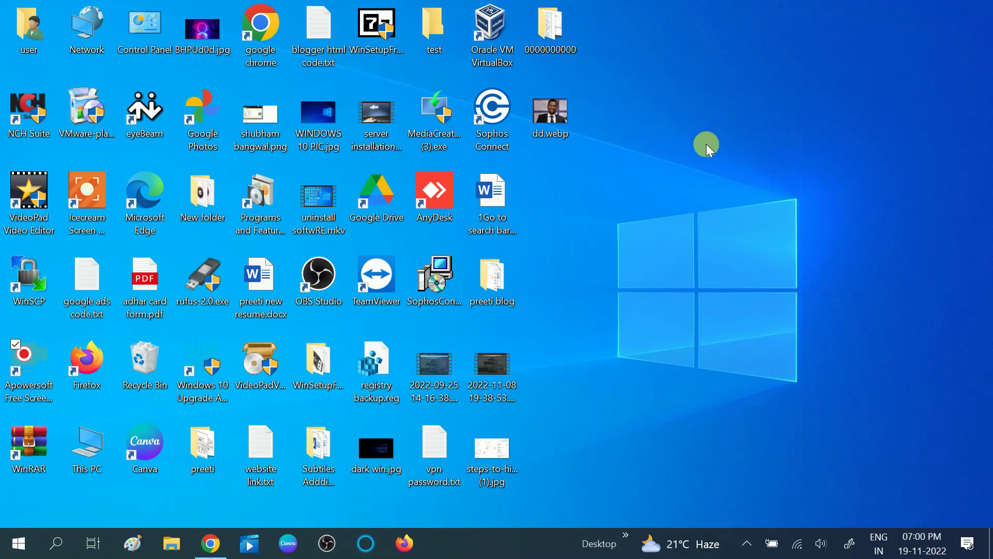
Open Windows Update via 'check' search and start Download and install for available updates
left_click(54, 548)
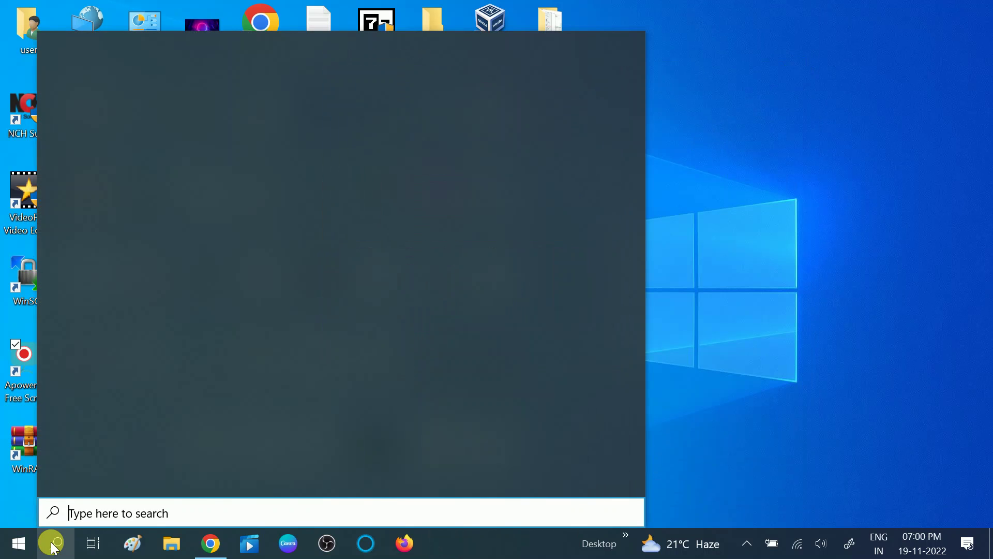
type("check")
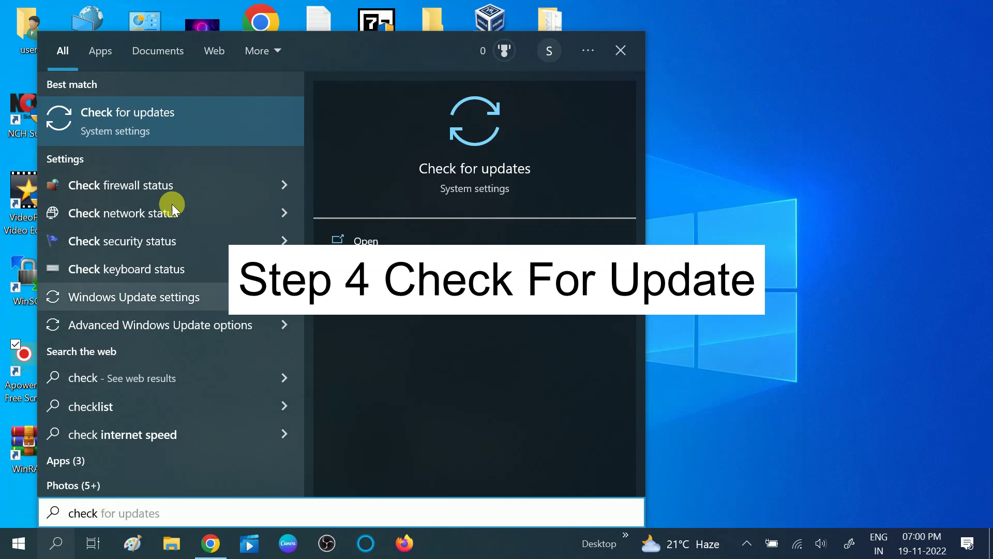
left_click(182, 121)
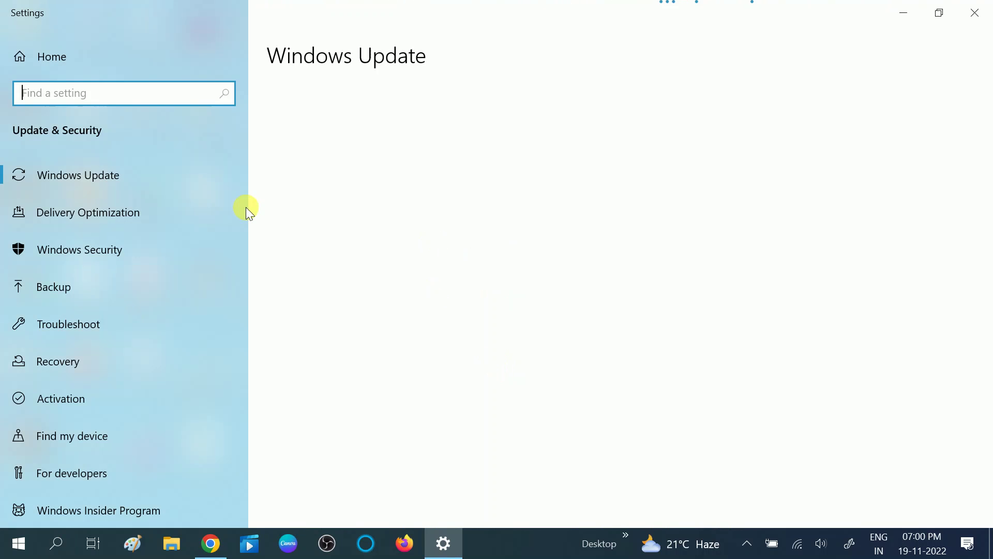
left_click(133, 188)
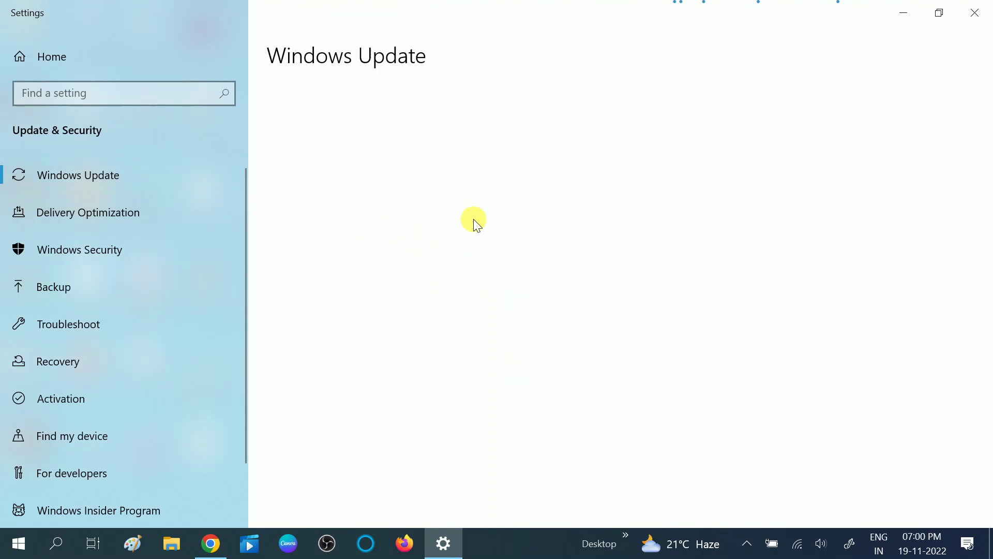
left_click(316, 314)
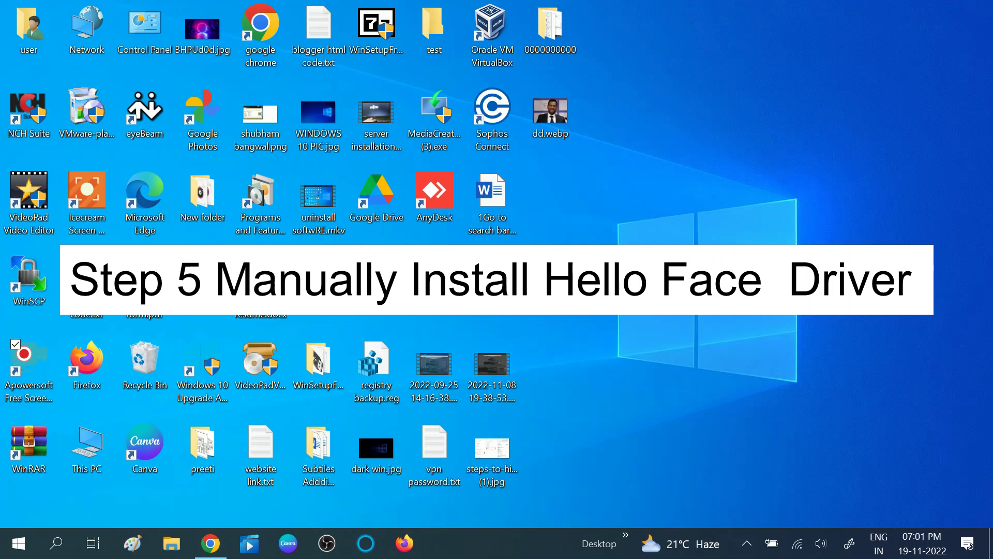
In File Explorer, open Local Disk (C:) and then its Windows folder
left_click(171, 550)
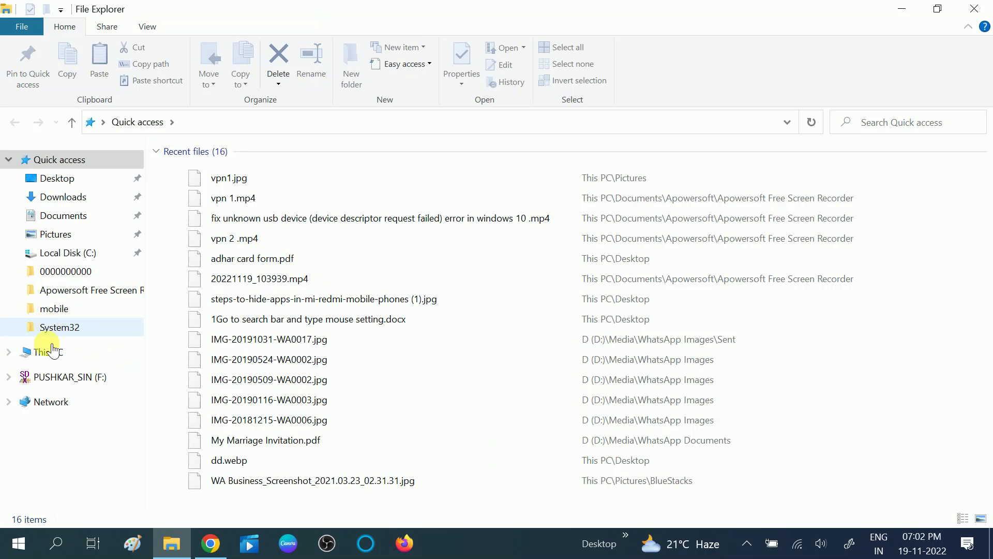
left_click(49, 351)
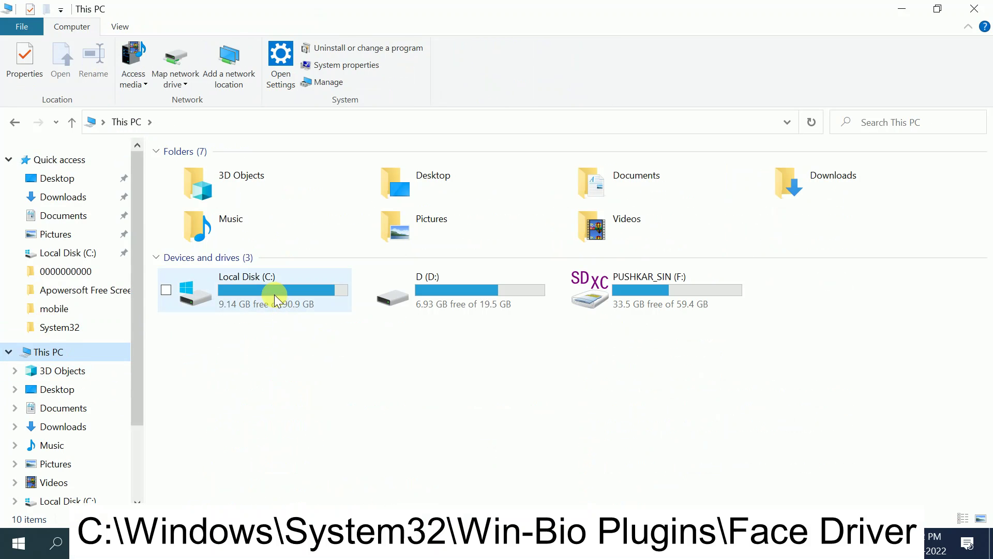
left_click(281, 294)
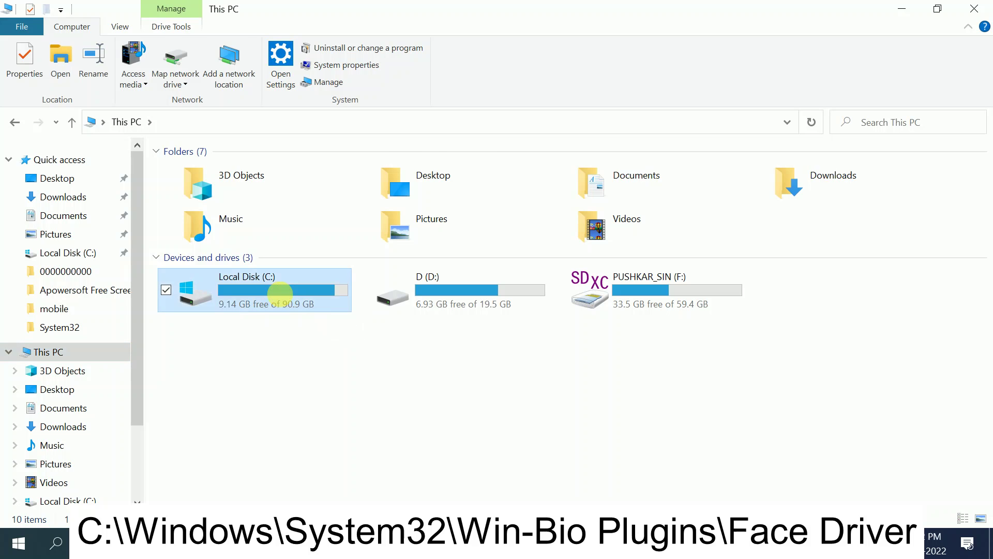
double_click(281, 294)
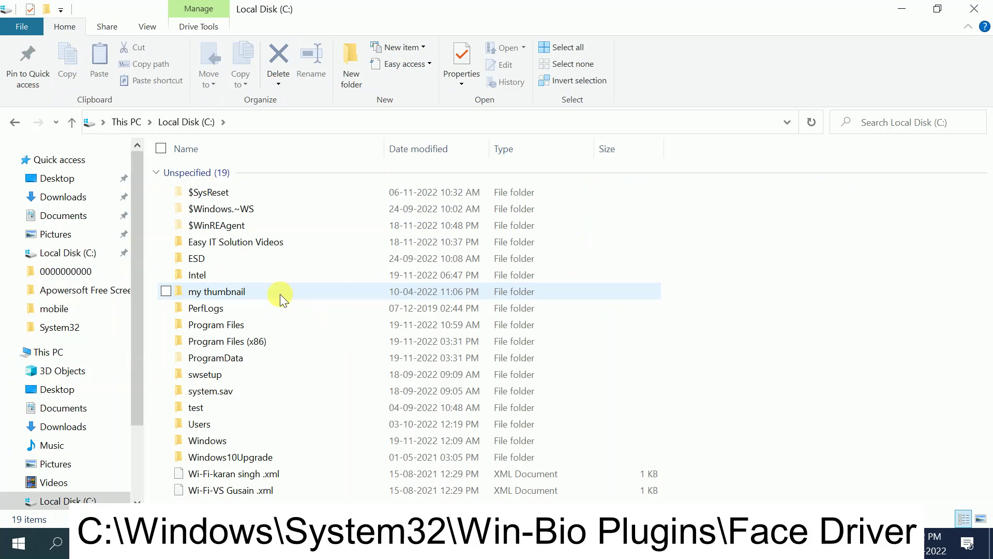
double_click(226, 440)
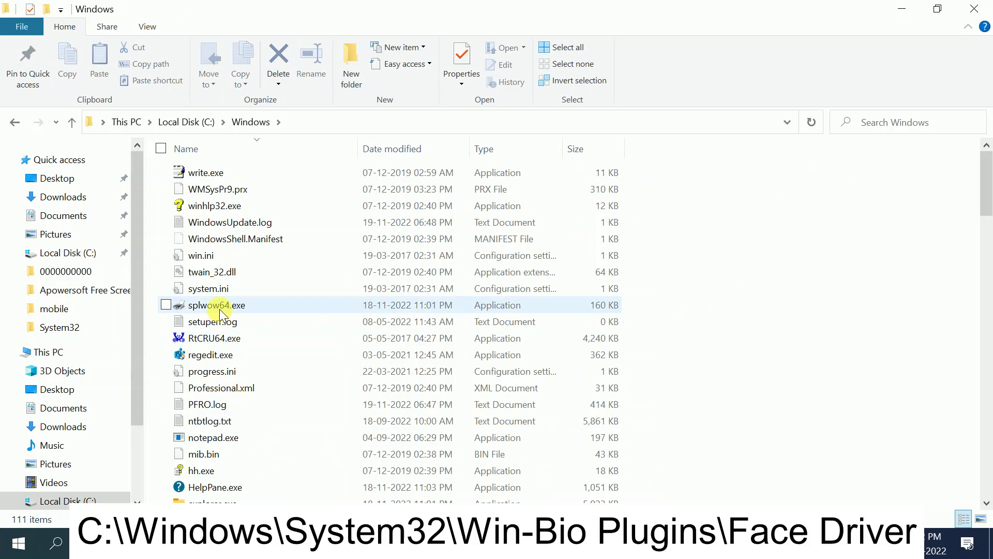
Go into System32, then WinBioPlugIns, and open the FaceDriver folder
left_click(221, 310)
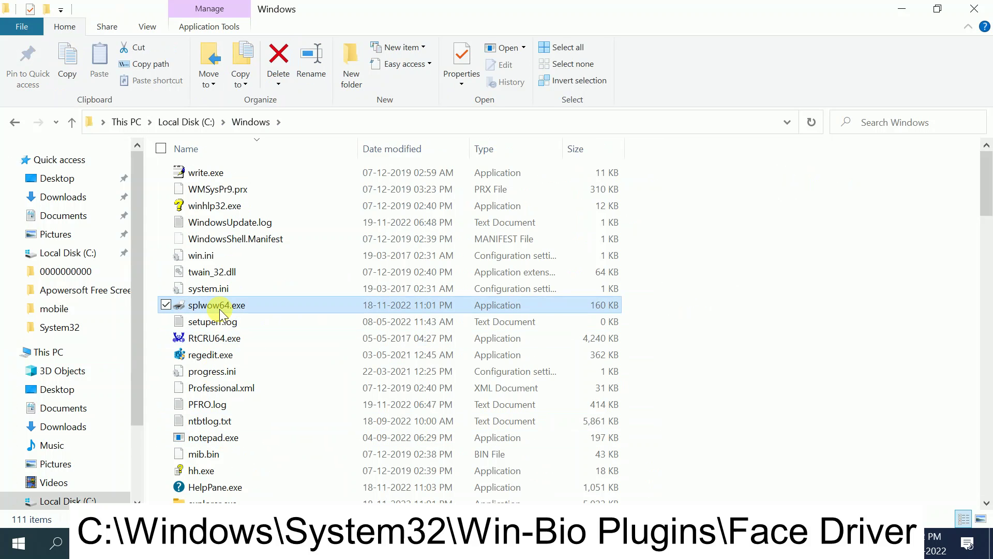
type("system32")
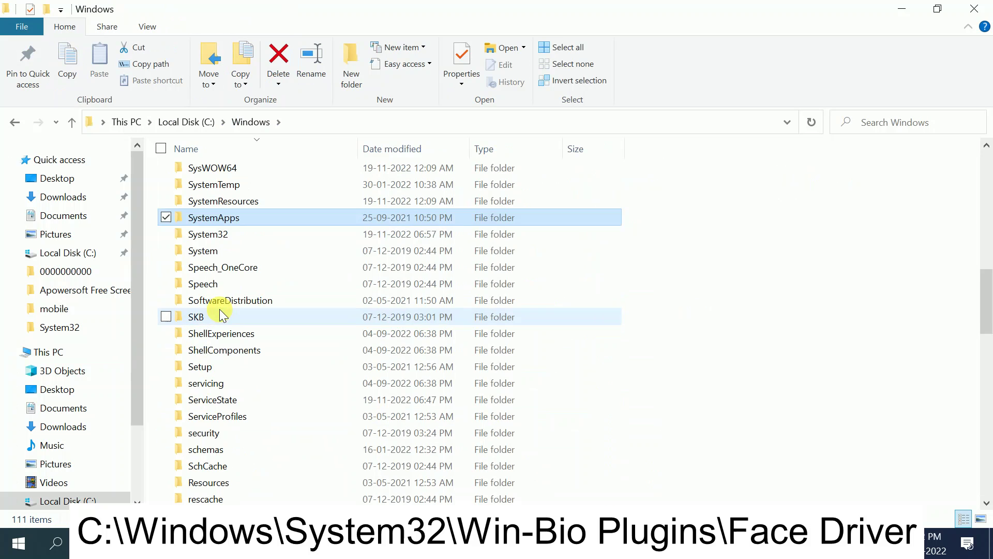
double_click(235, 235)
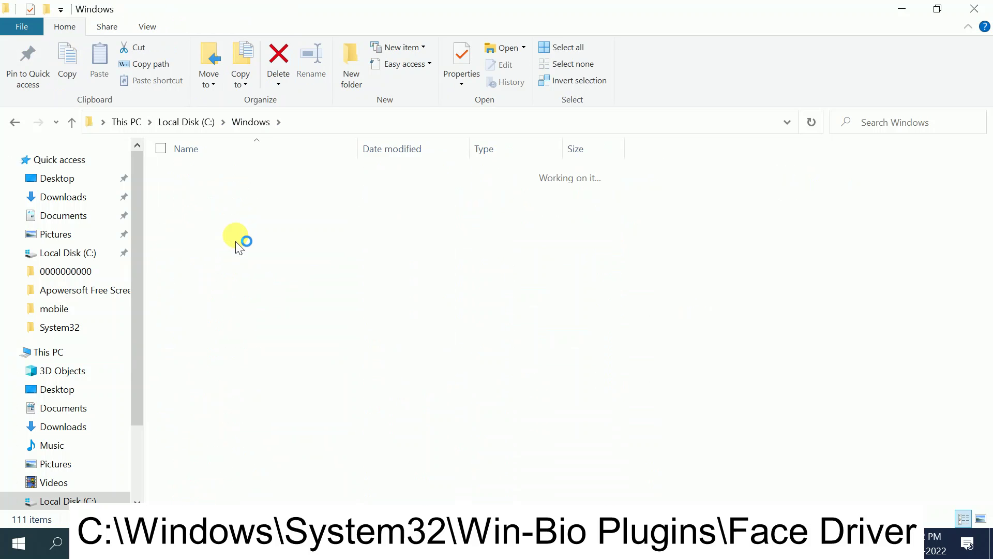
left_click(228, 255)
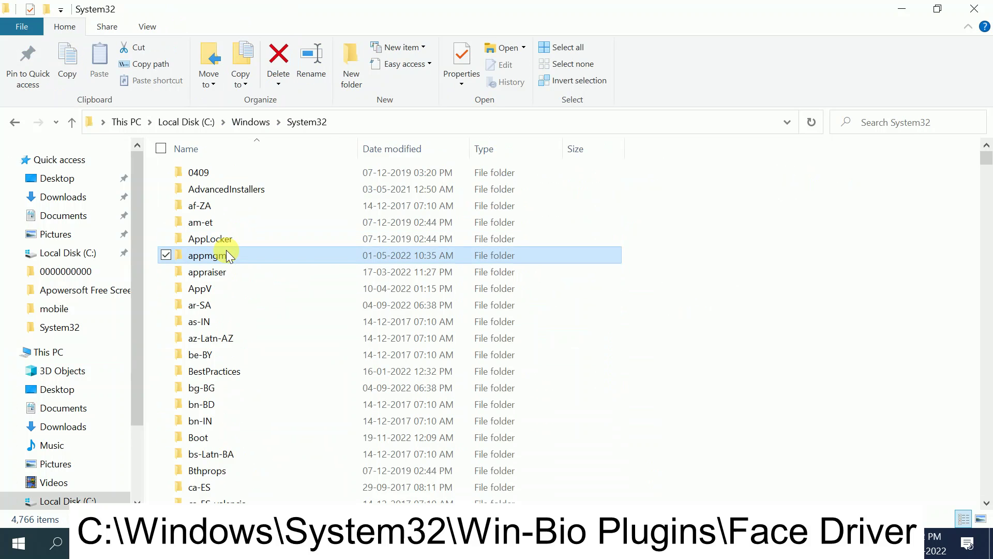
key("w")
key("Down")
key("Down")
key("Down")
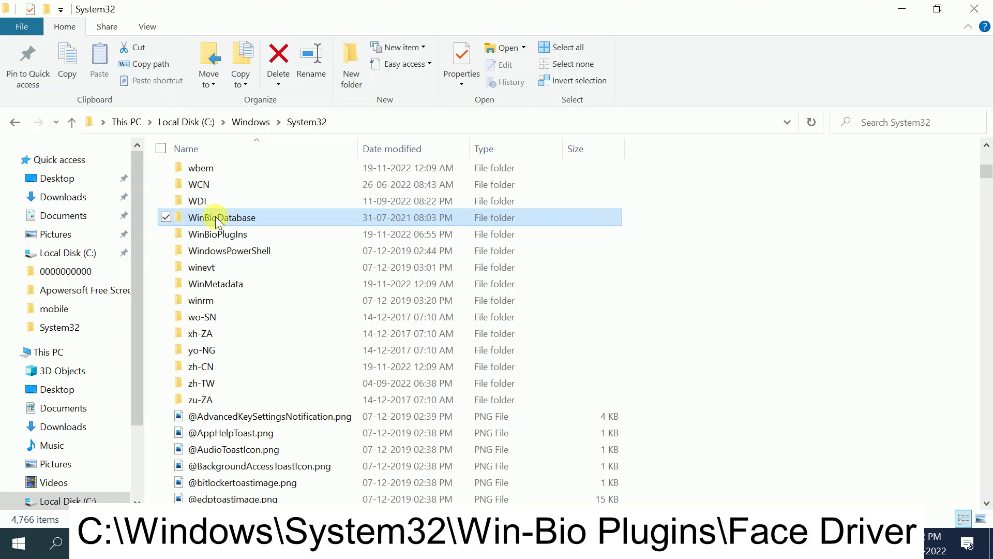
mouse_move(221, 223)
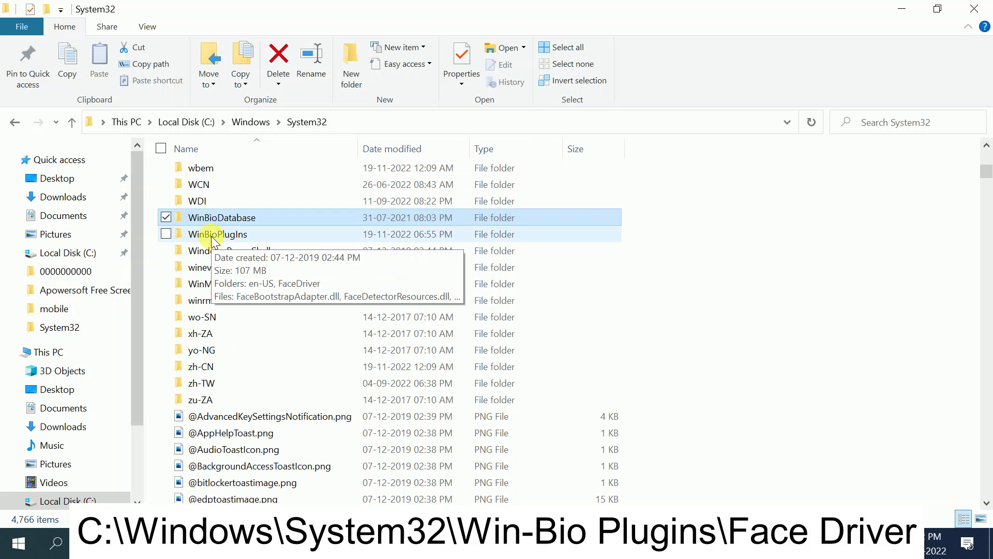
double_click(211, 236)
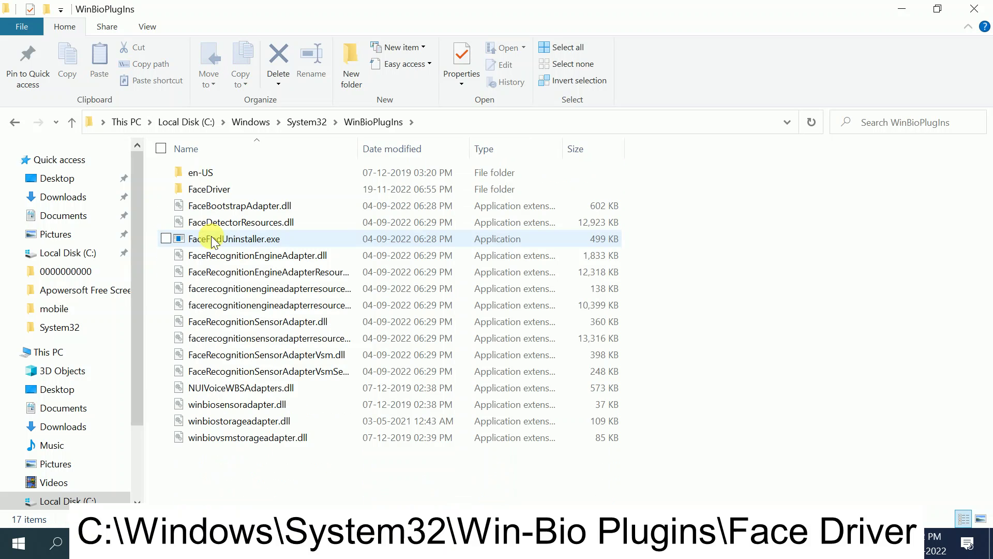
double_click(219, 191)
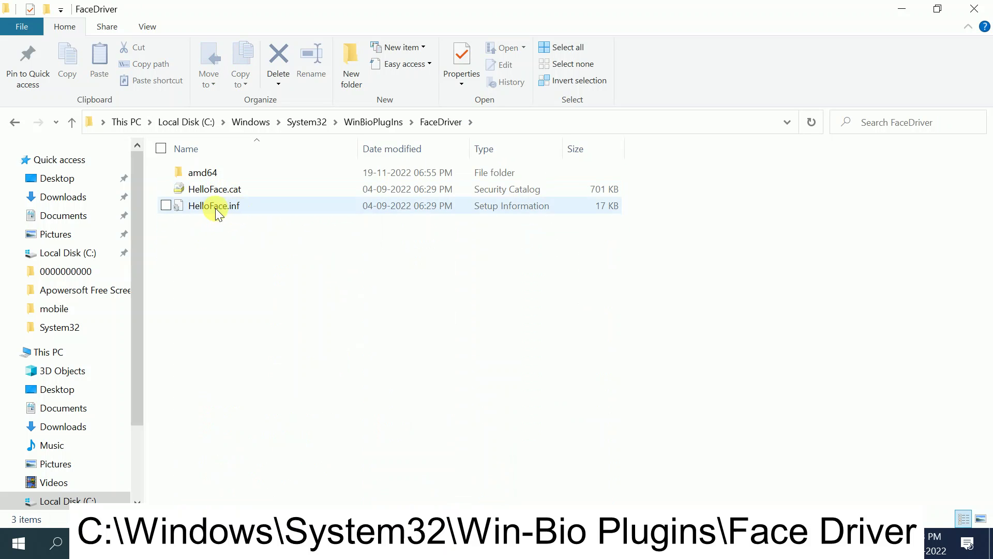
Install the face driver from HelloFace.inf via its right-click Install option
left_click(215, 189)
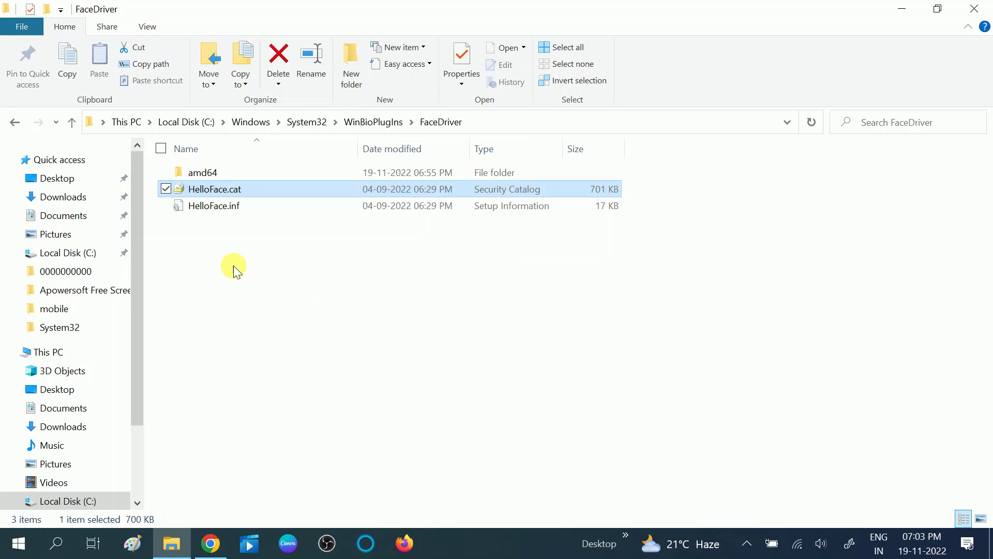
left_click(225, 211)
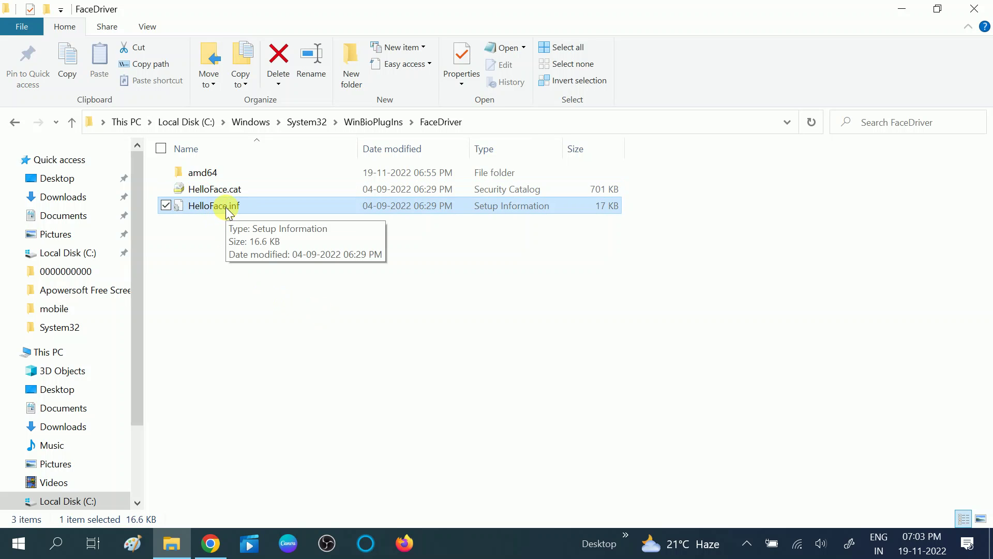
double_click(226, 207)
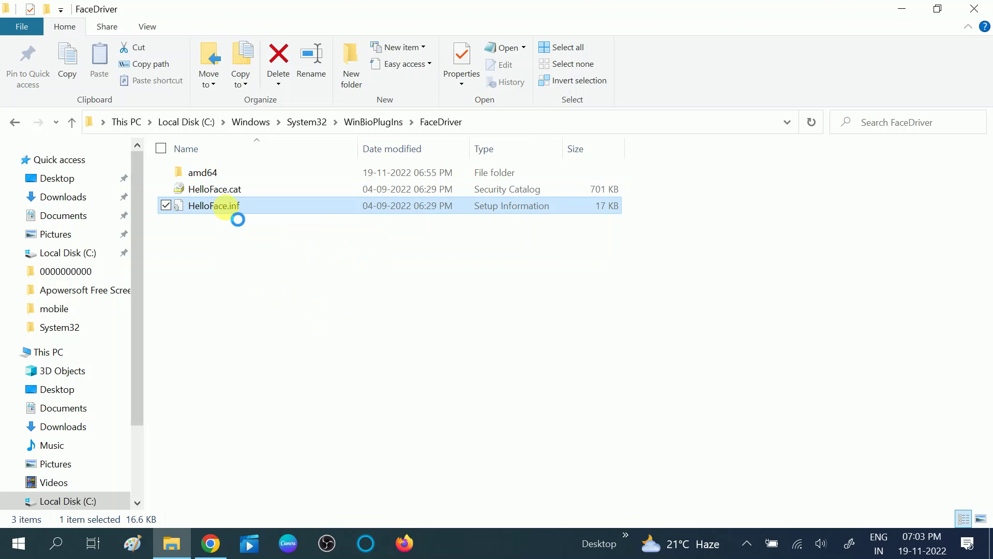
right_click(226, 208)
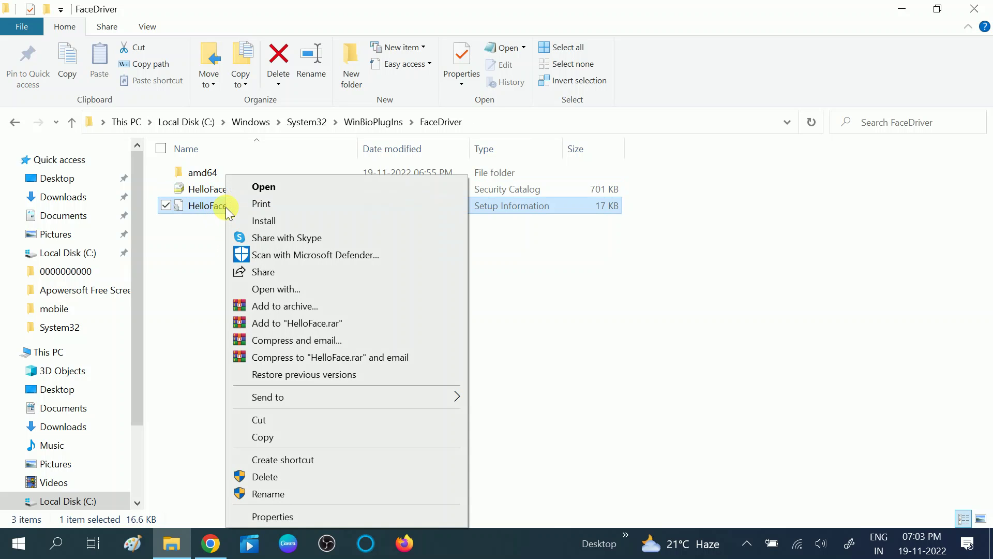
left_click(260, 221)
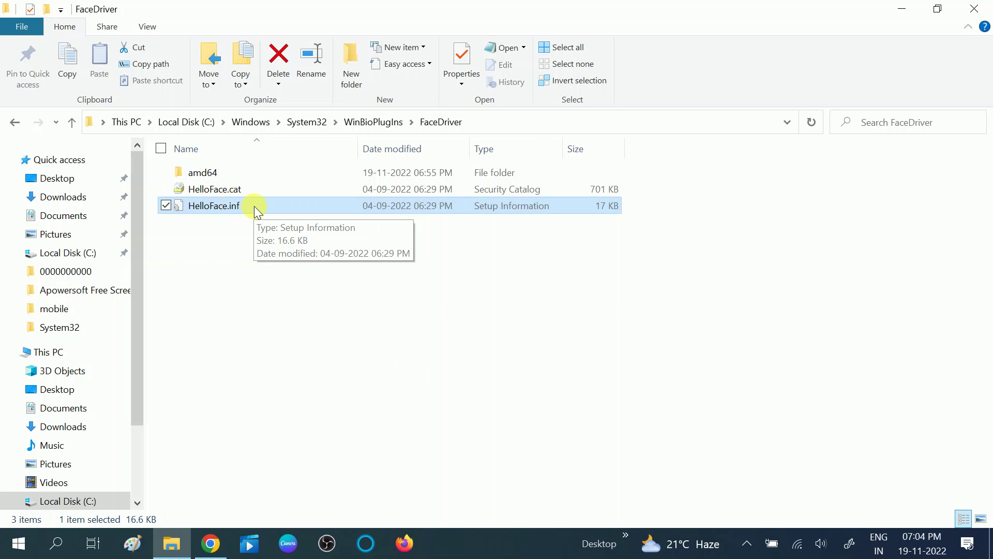
Restart the PC from the Start menu's power options
left_click(16, 553)
left_click(17, 553)
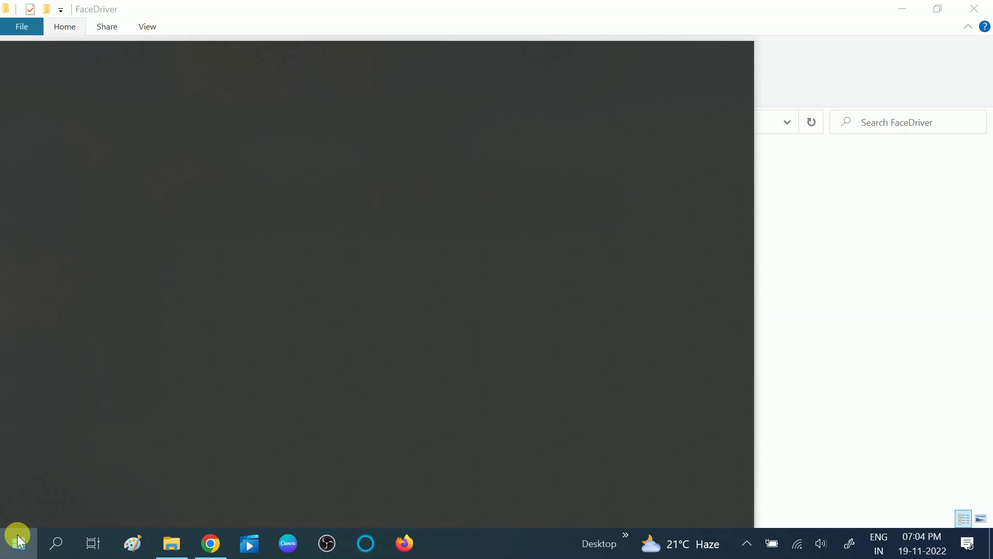
left_click(21, 519)
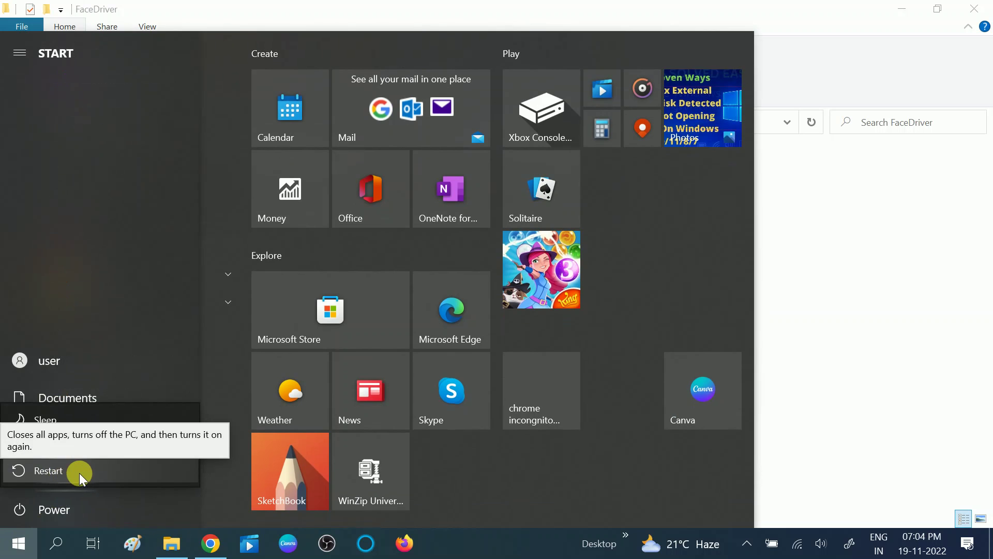
left_click(821, 281)
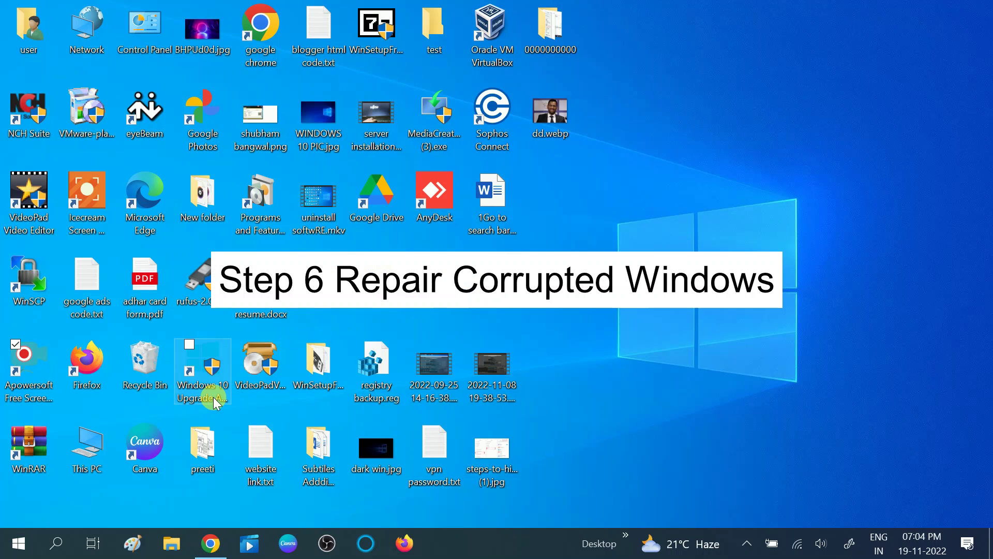
Launch Command Prompt as administrator and run sfc /scannow
left_click(54, 552)
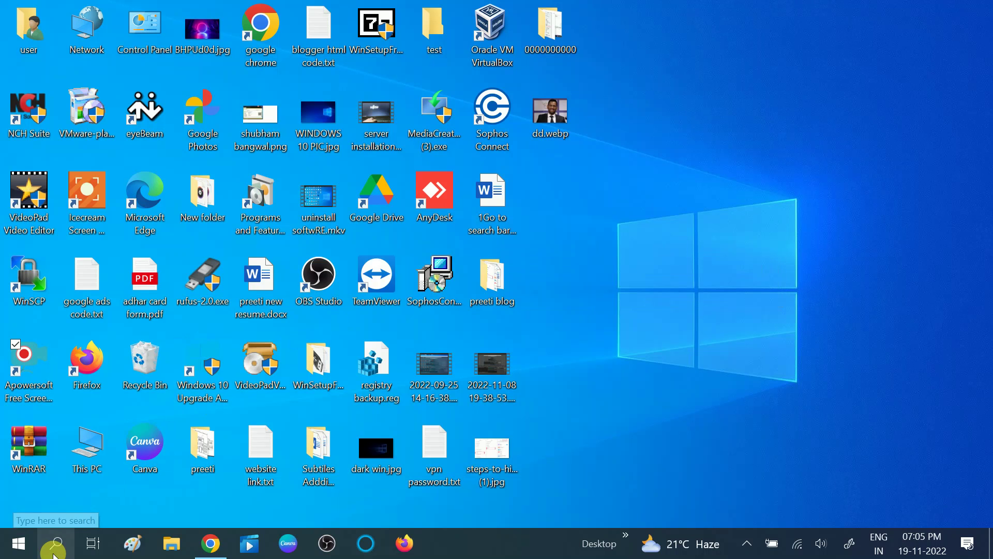
type("cmd")
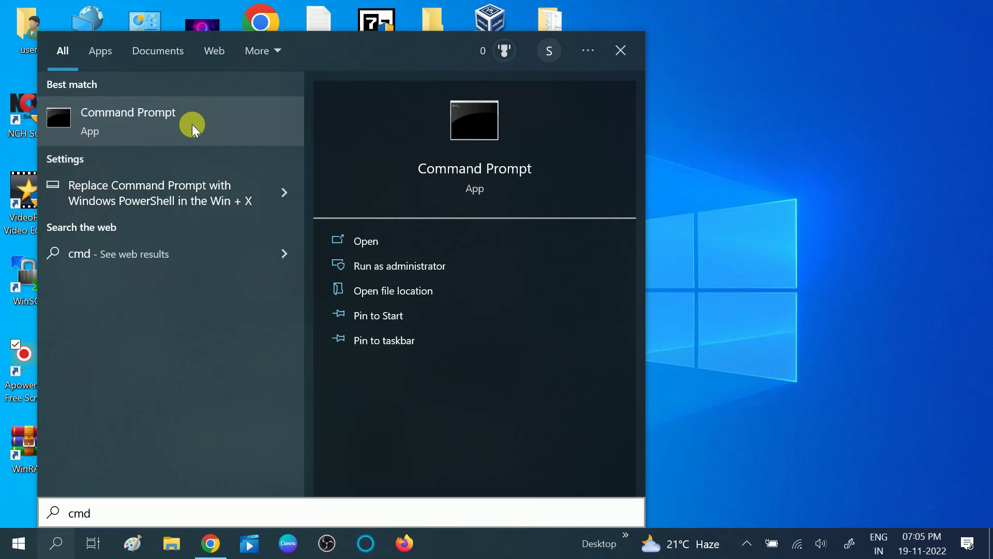
right_click(191, 124)
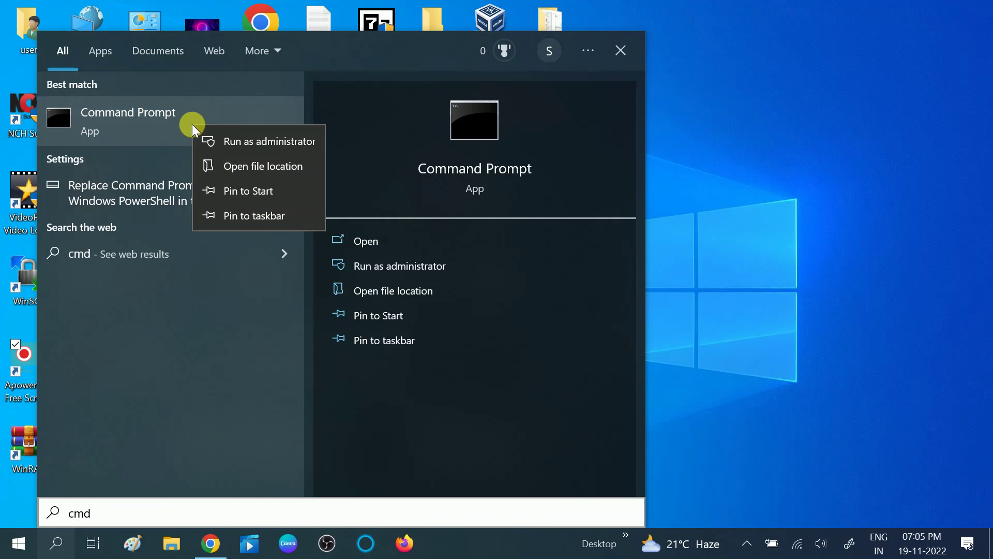
left_click(246, 144)
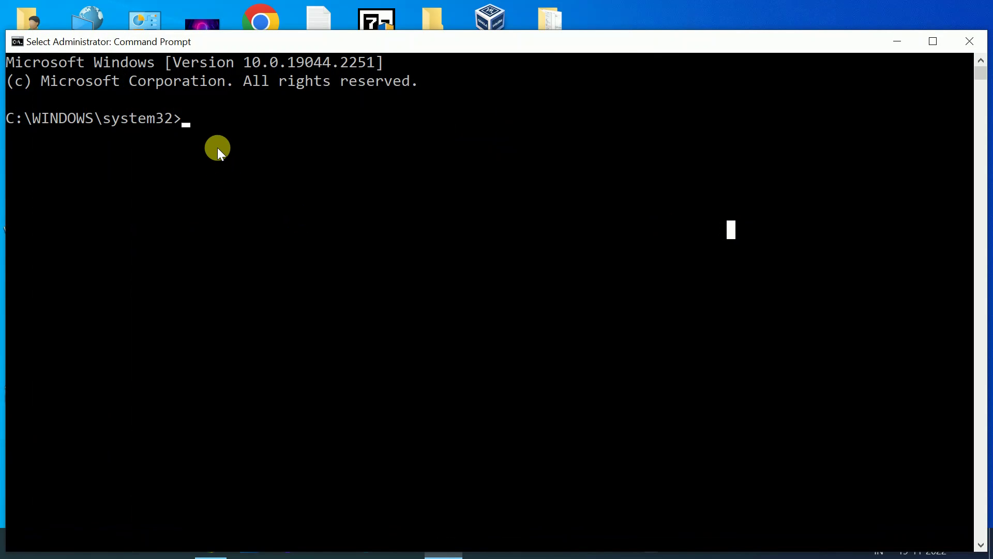
type("sfc")
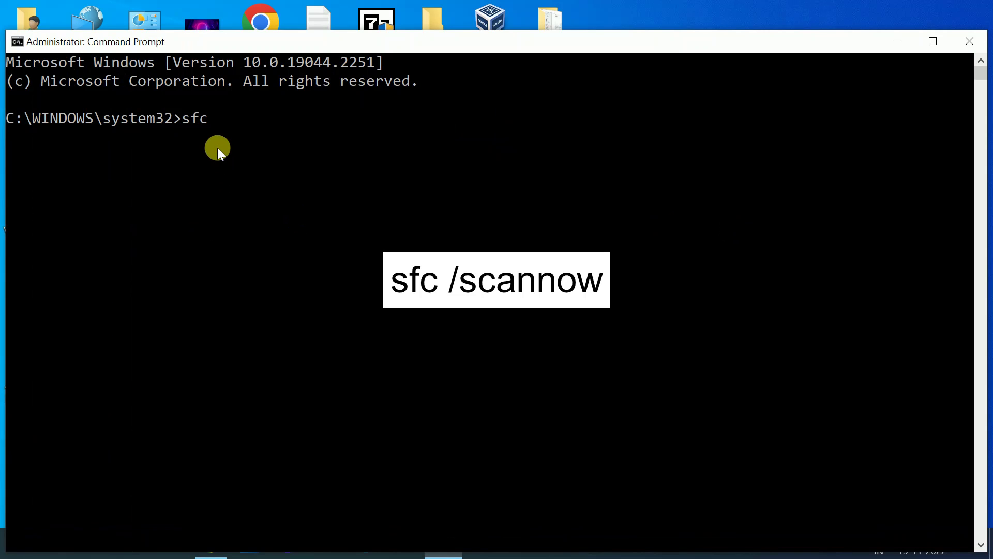
type(" /scannow")
key("Return")
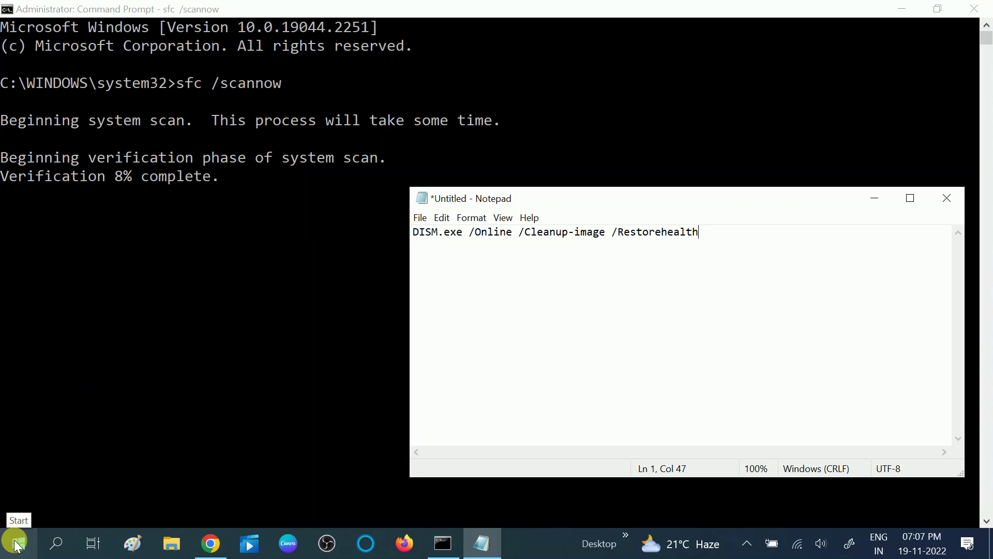
Cancel the SFC scan and run DISM.exe /Online /Cleanup-image /Restorehealth copied from Notepad
left_click(415, 232)
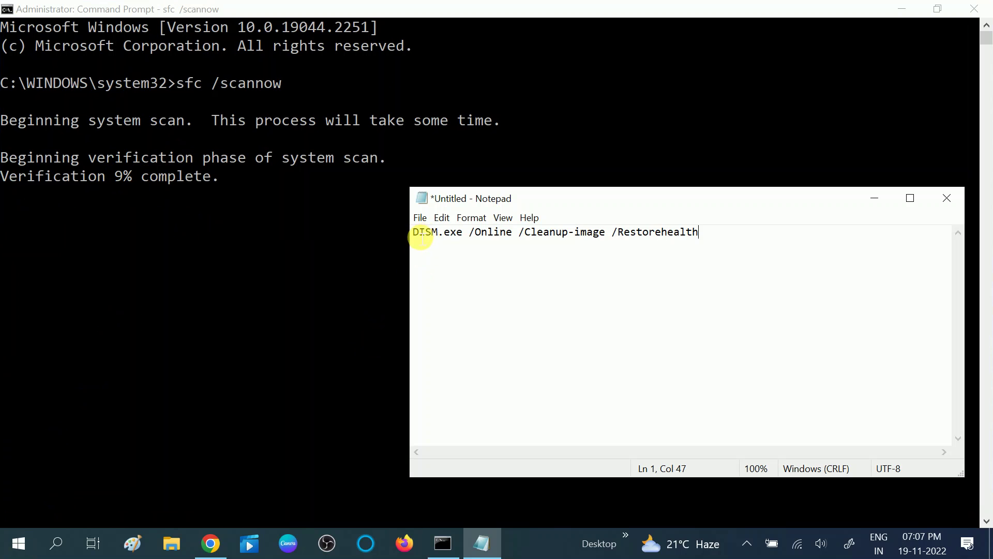
left_click_drag(414, 232, 714, 239)
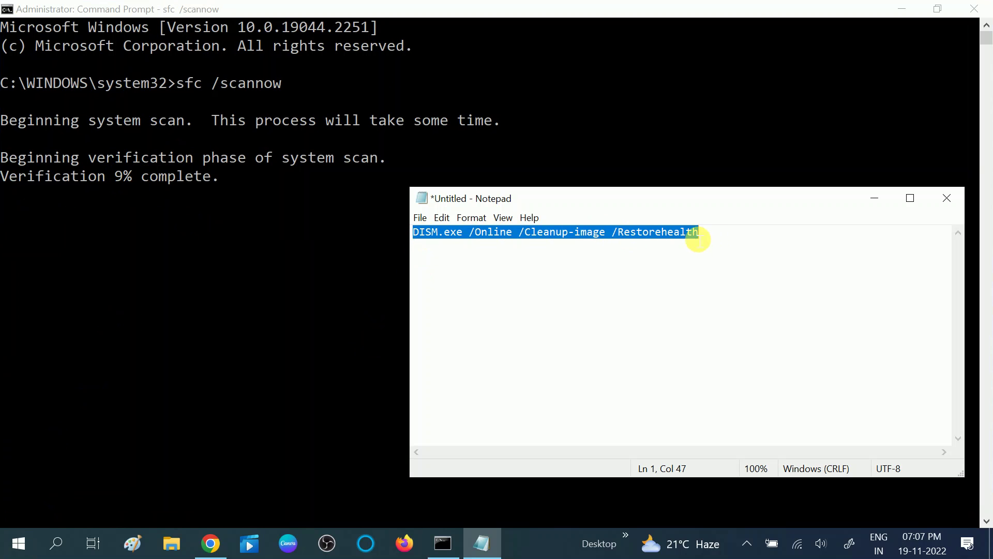
left_click(231, 213)
key("ctrl+c")
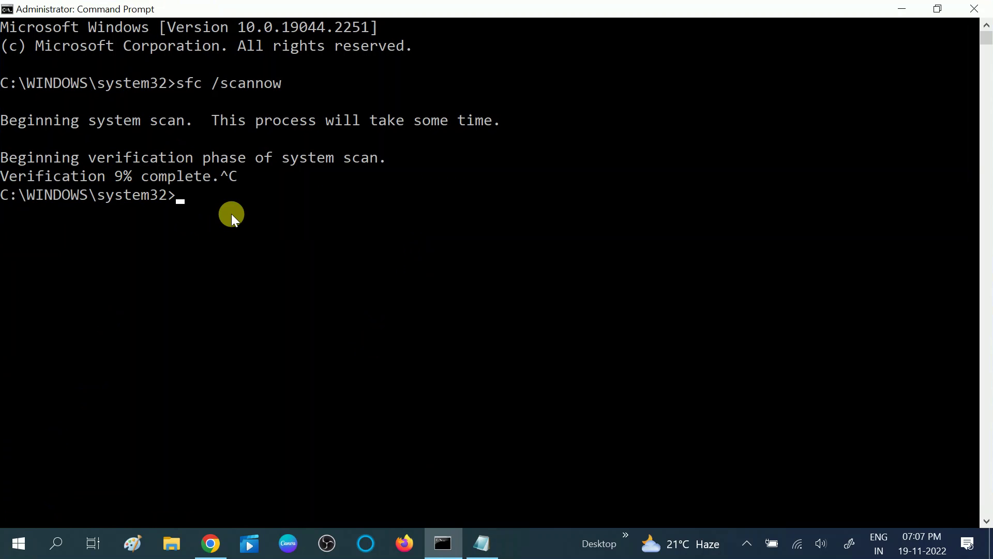
key("ctrl+v")
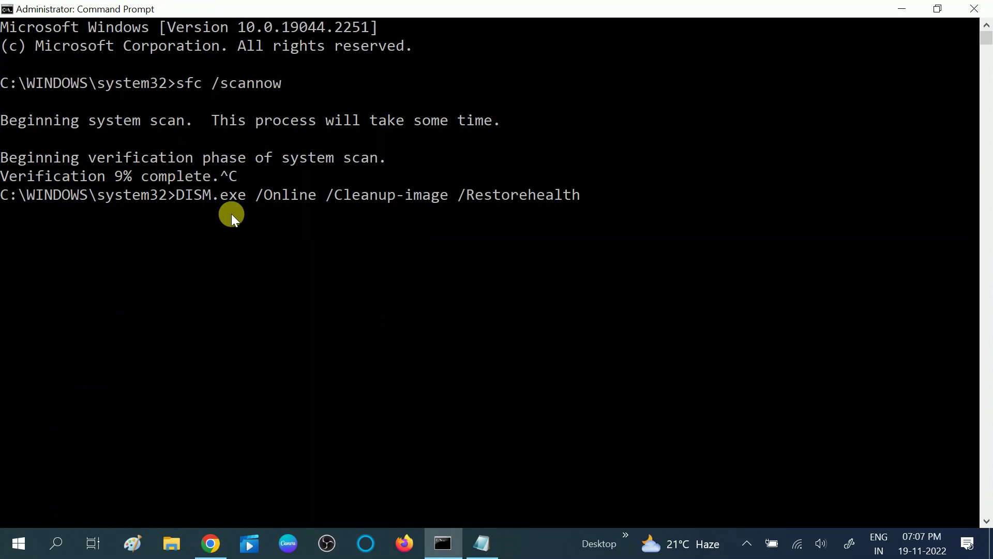
key("Return")
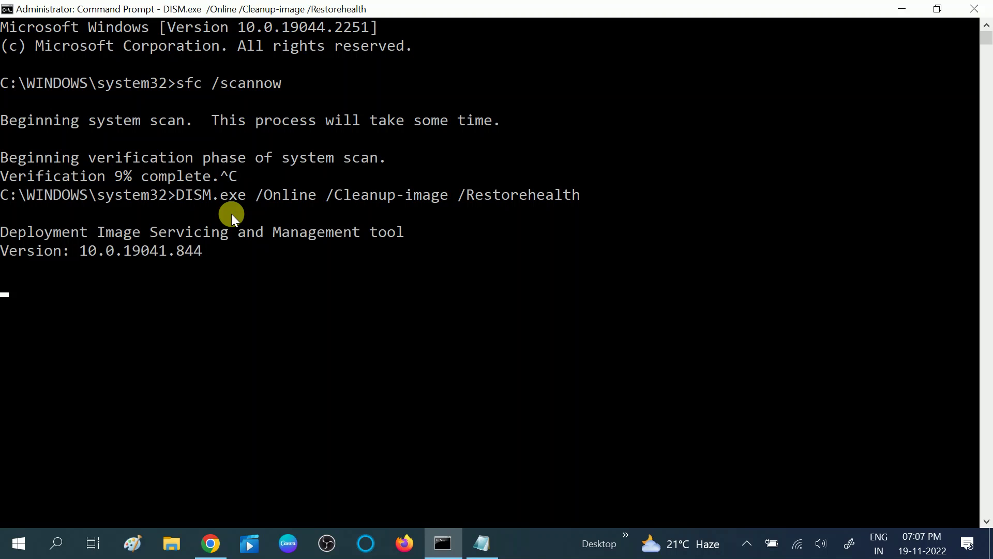